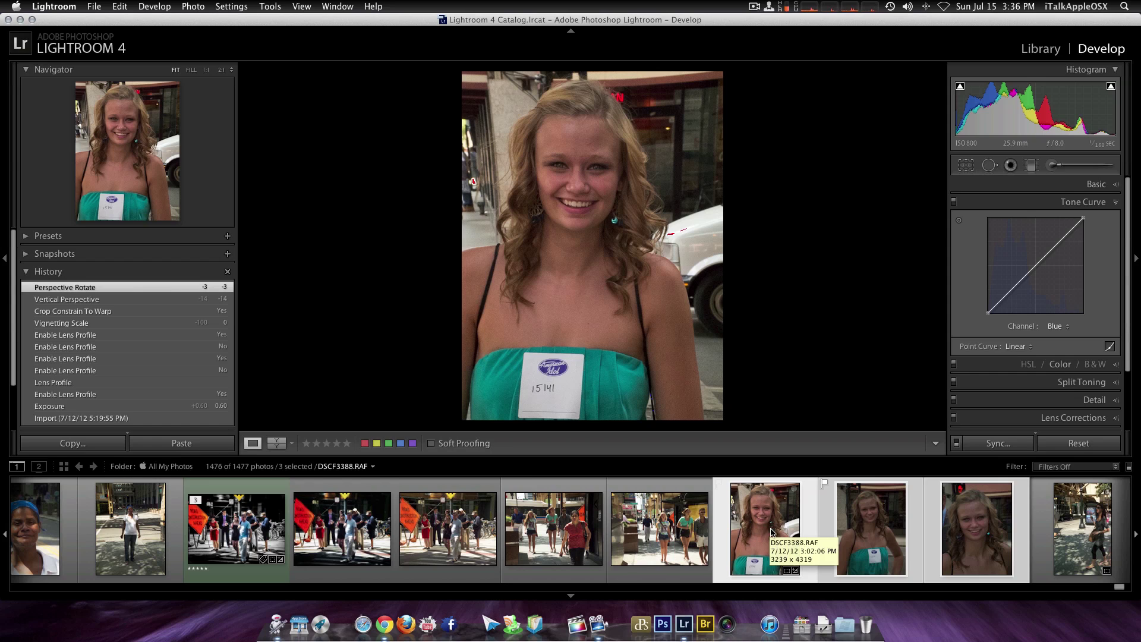
- Review the three selected portraits, and look at DSCF3388 in the Library module before returning to Develop
click(869, 535)
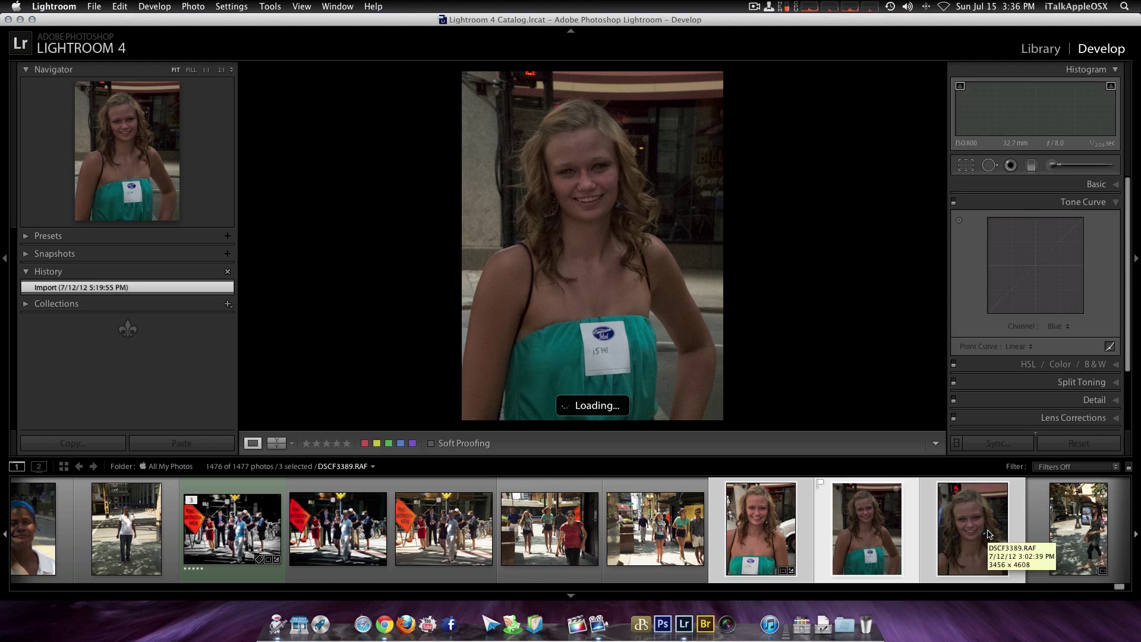
click(989, 535)
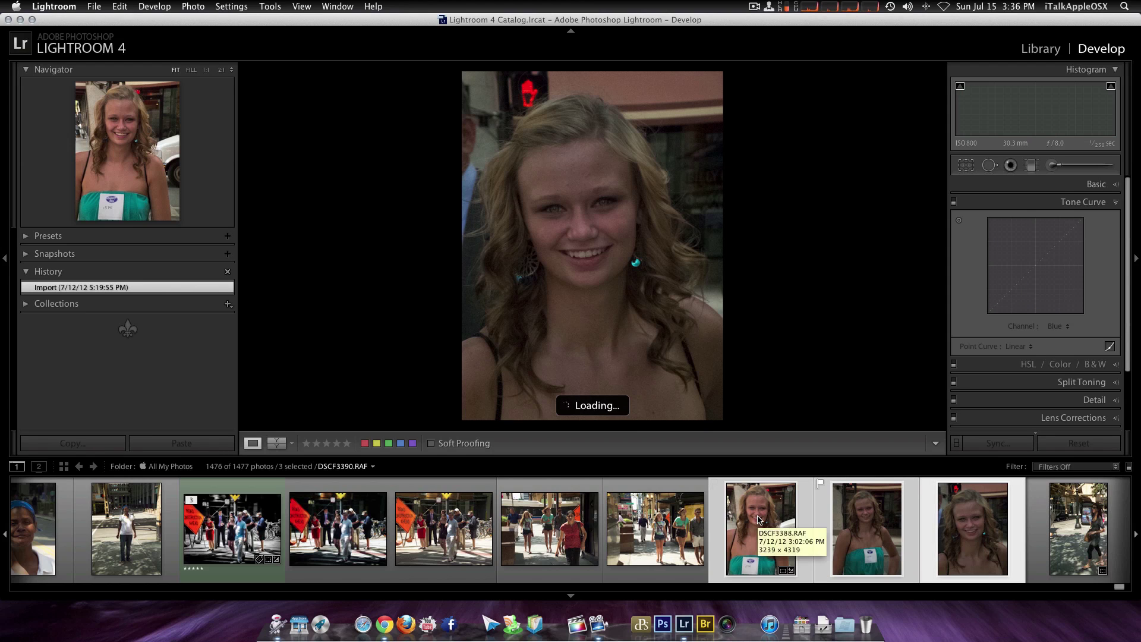
click(761, 525)
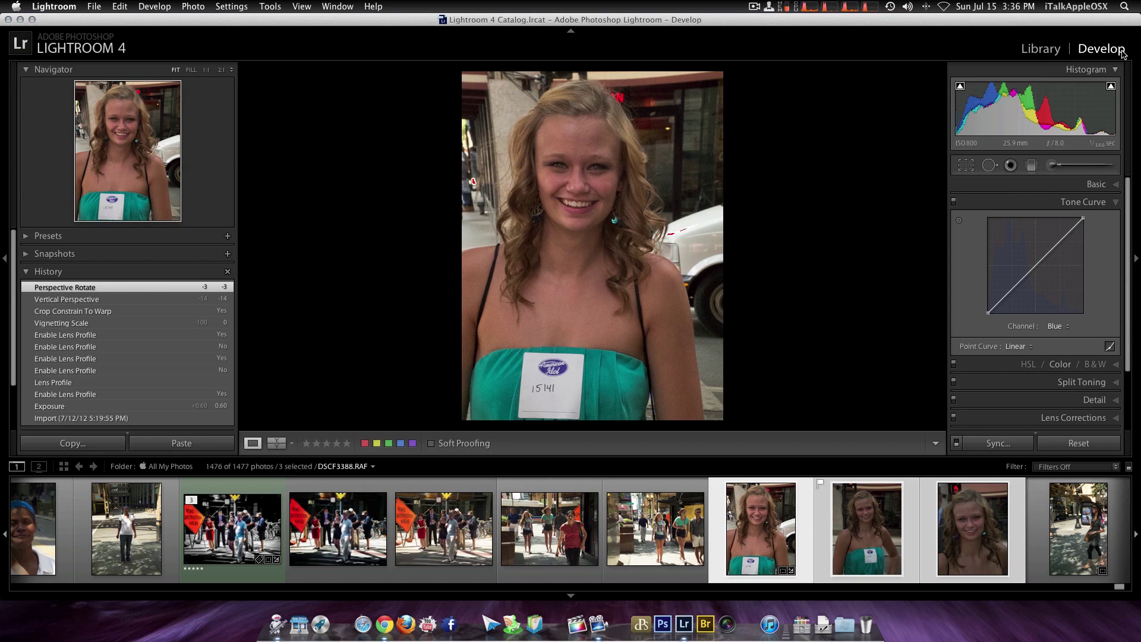
click(1044, 50)
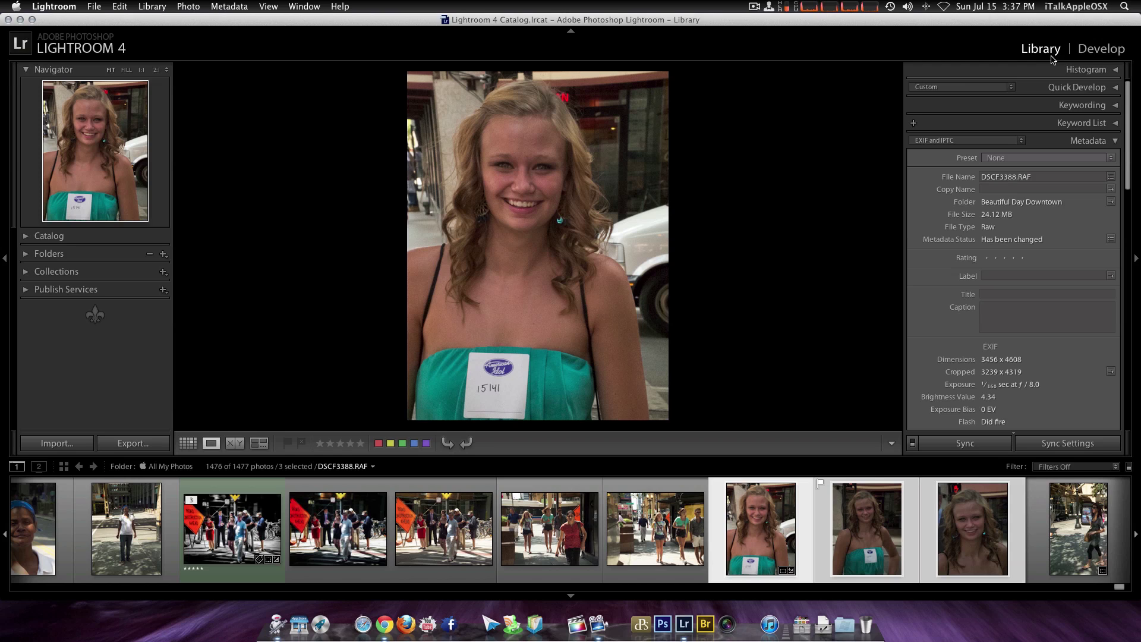
key(d)
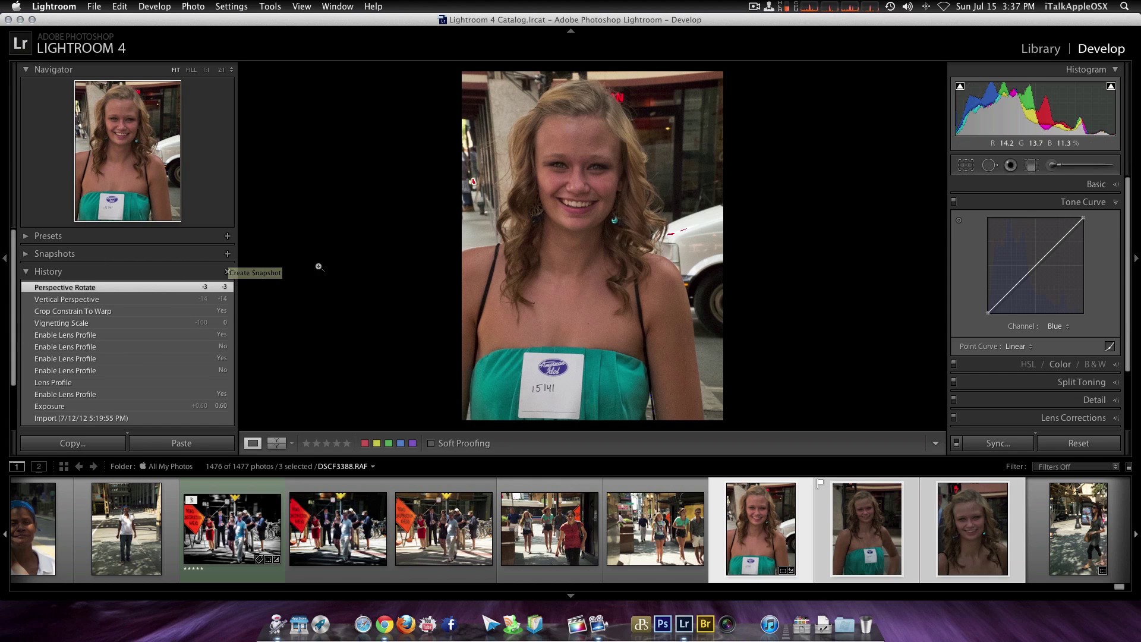
- Collapse the edit history and reduce the selection to the DSCF3388 portrait alone
scroll(108, 308, down, 3)
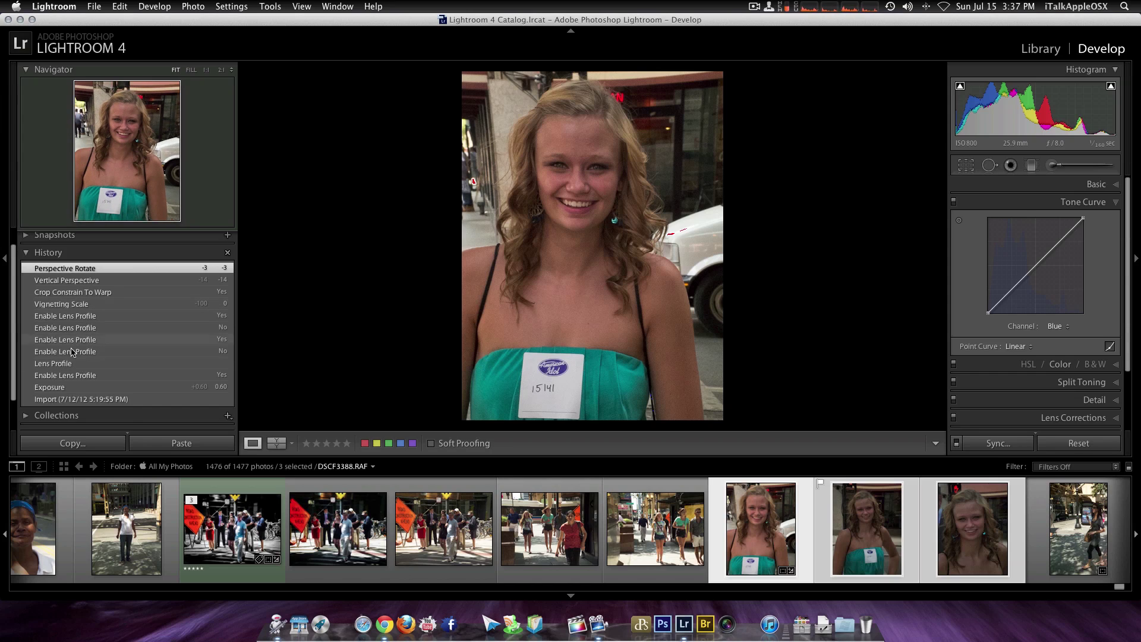
click(26, 254)
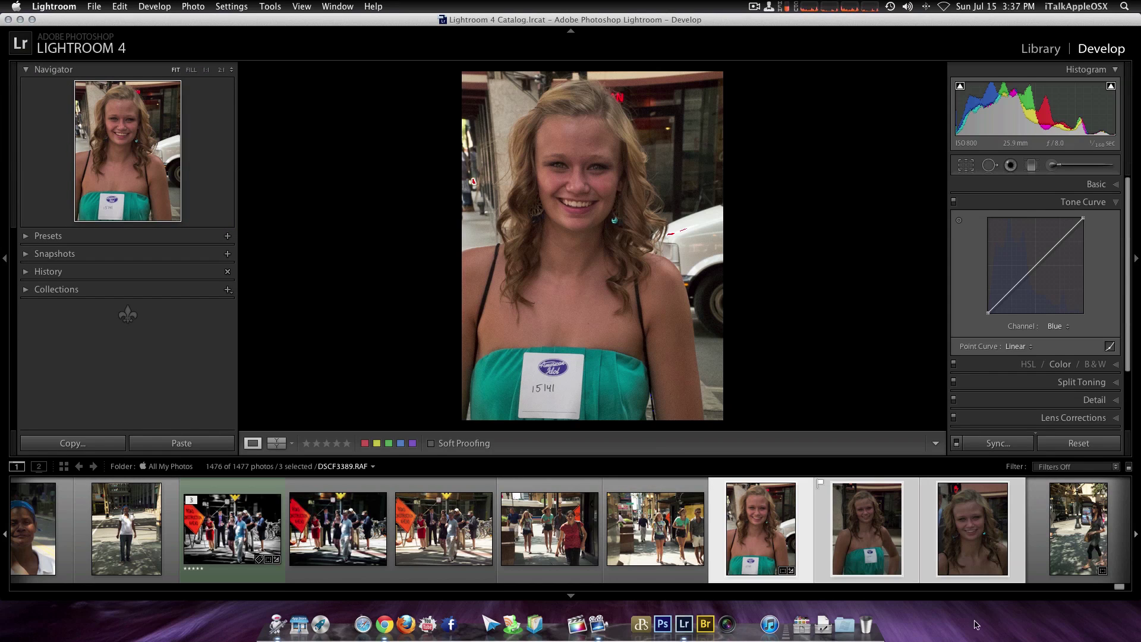
click(890, 534)
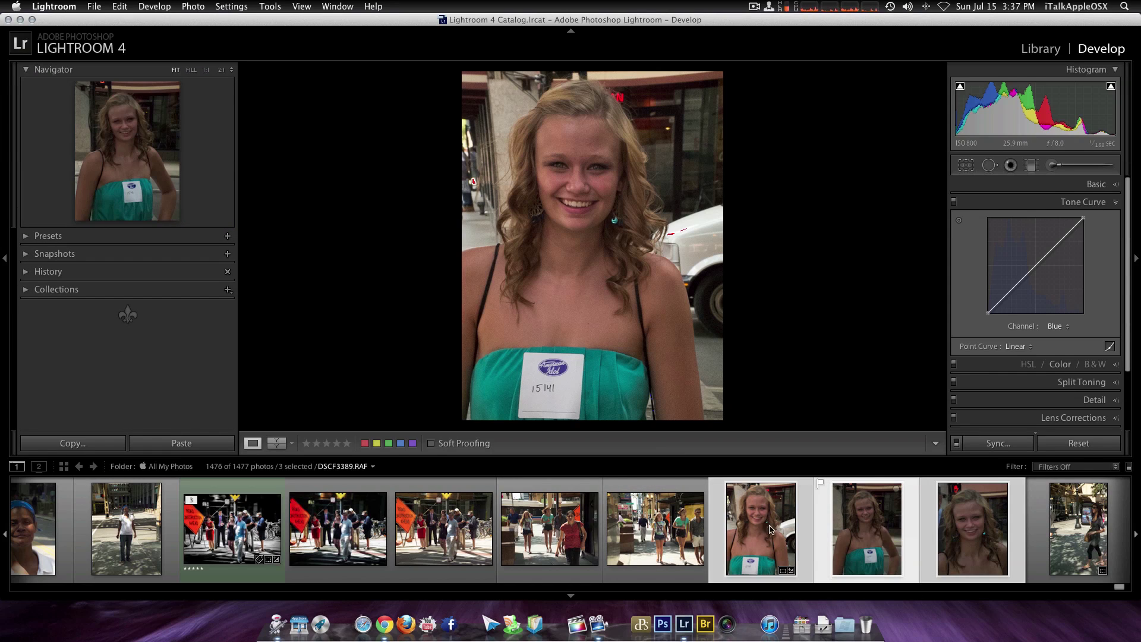
click(632, 531)
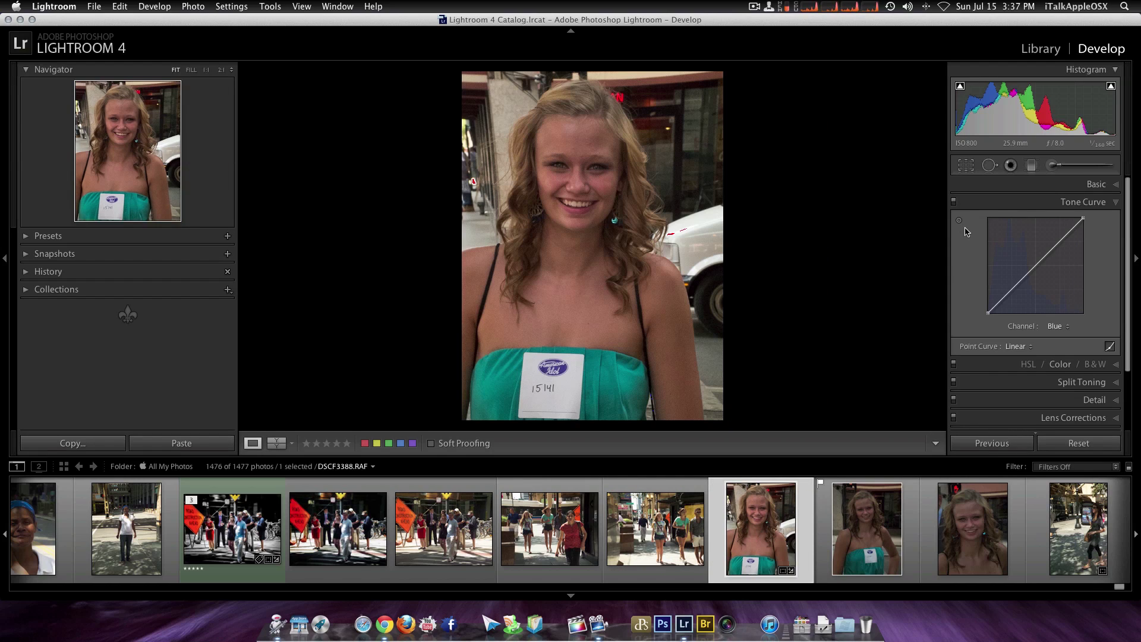
- Look through the Adjustment Brush, Split Toning, Detail and Lens Corrections settings, keeping several develop sections expanded together
click(1051, 167)
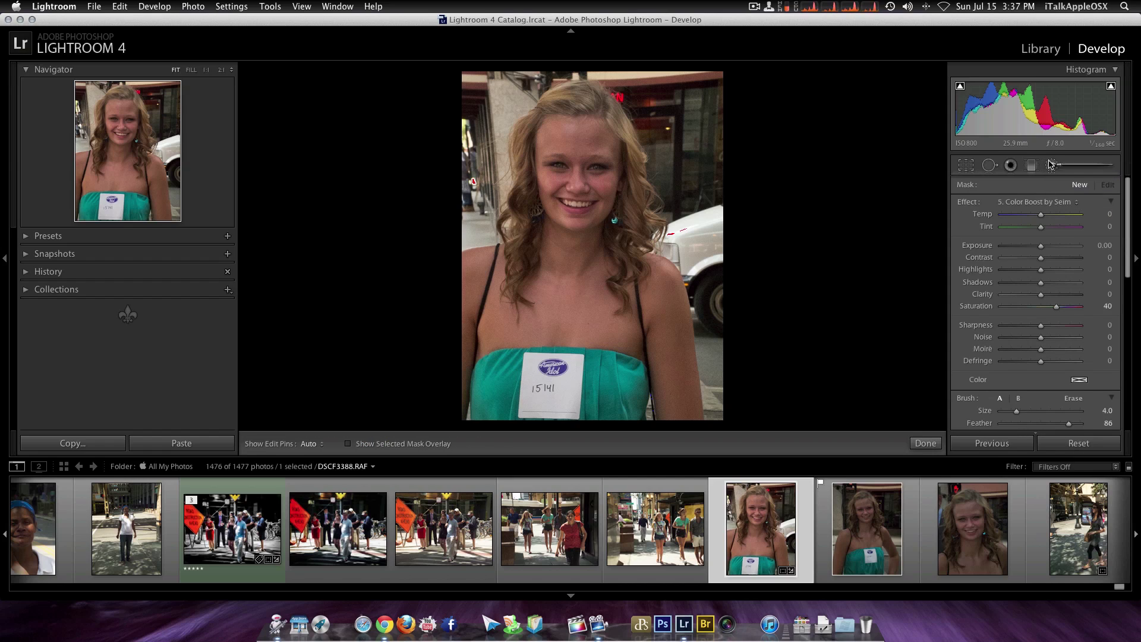
click(1051, 166)
scroll(1088, 297, down, 4)
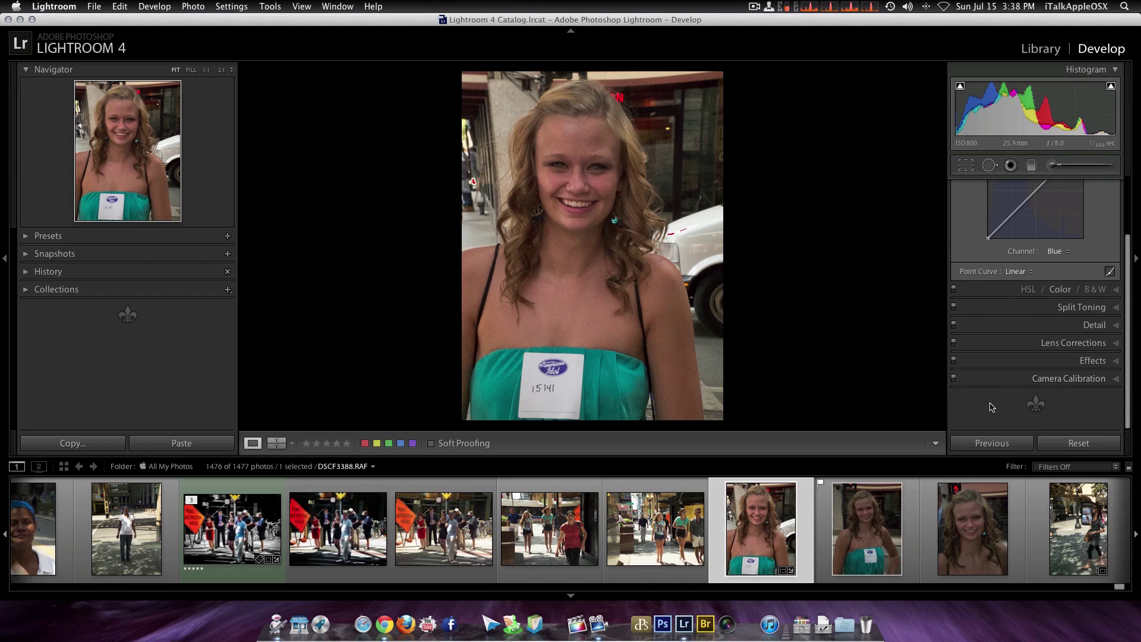
click(1082, 306)
scroll(1126, 354, down, 3)
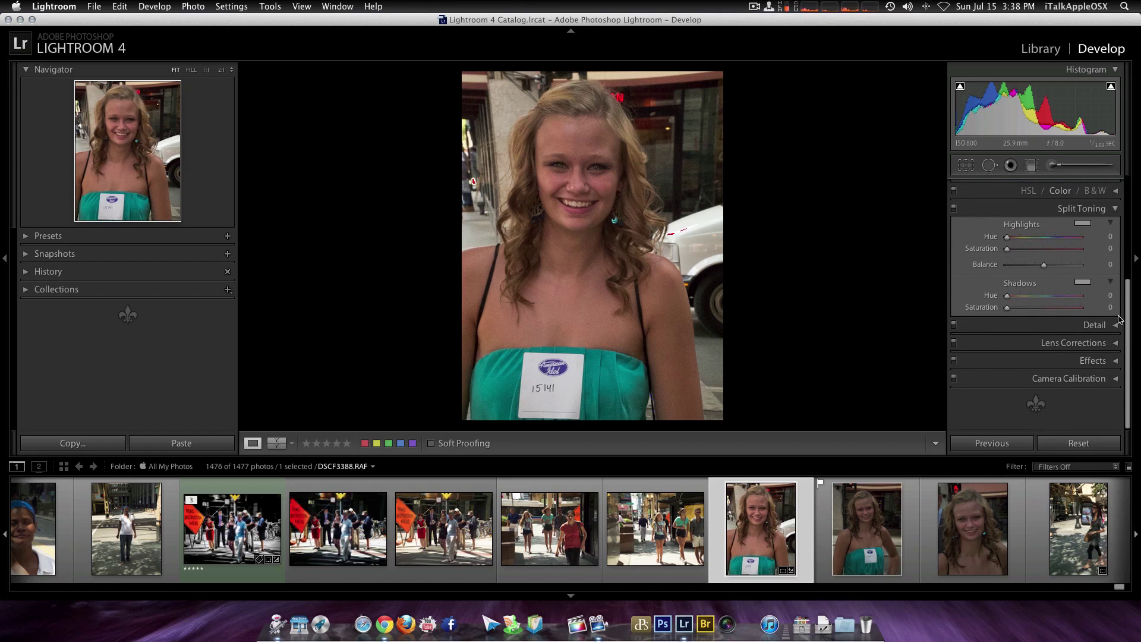
click(1116, 324)
scroll(1117, 343, down, 3)
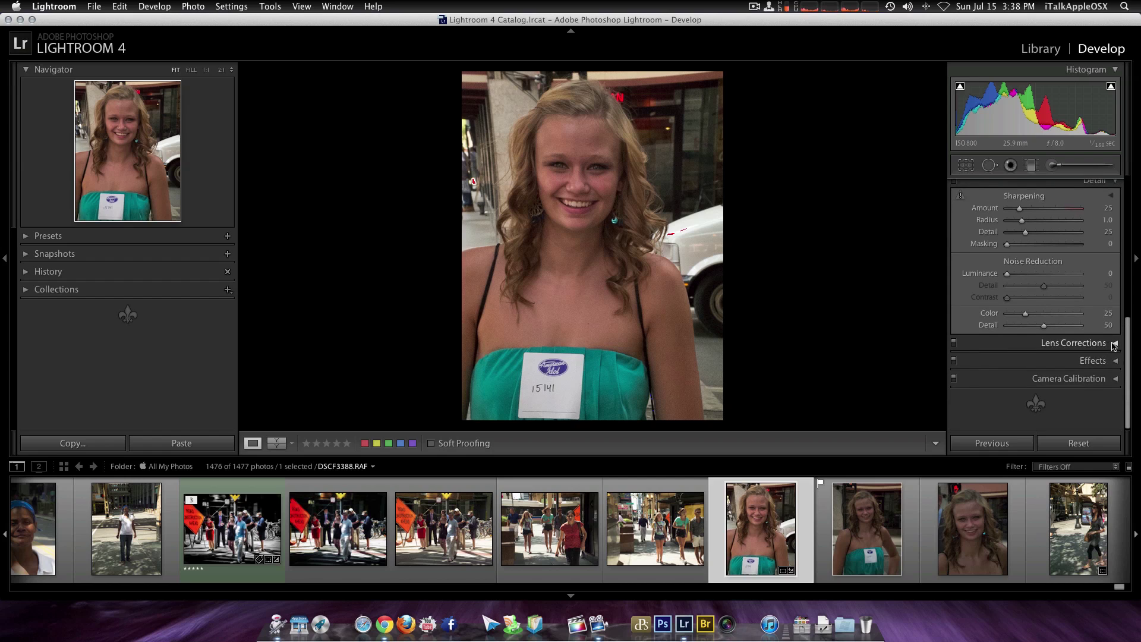
scroll(1099, 327, up, 10)
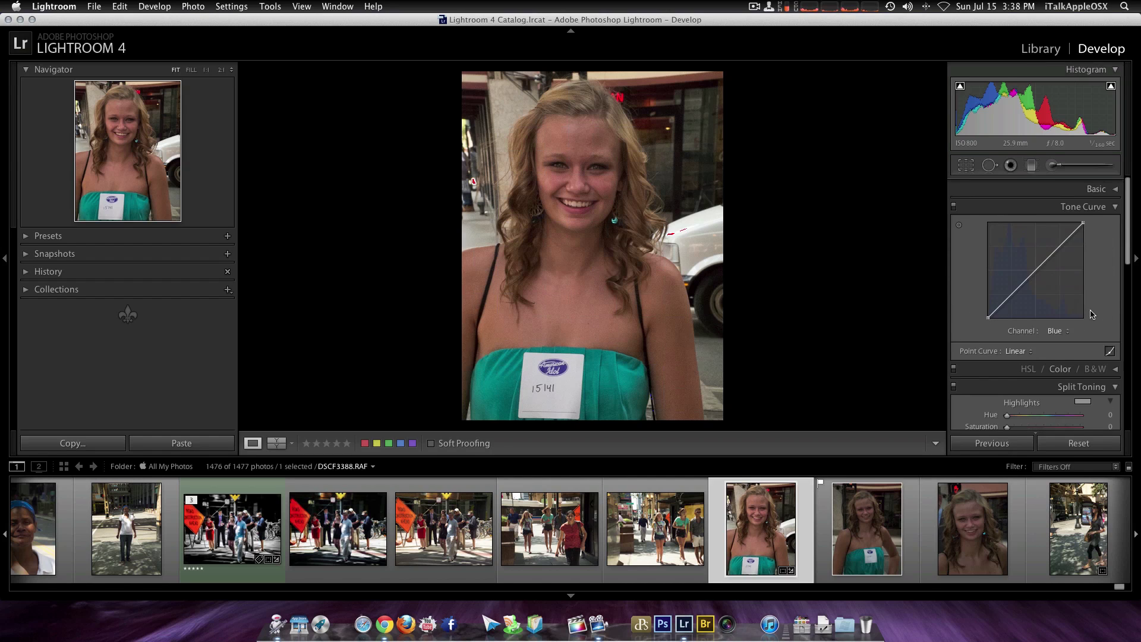
scroll(1091, 314, down, 5)
scroll(1091, 315, up, 5)
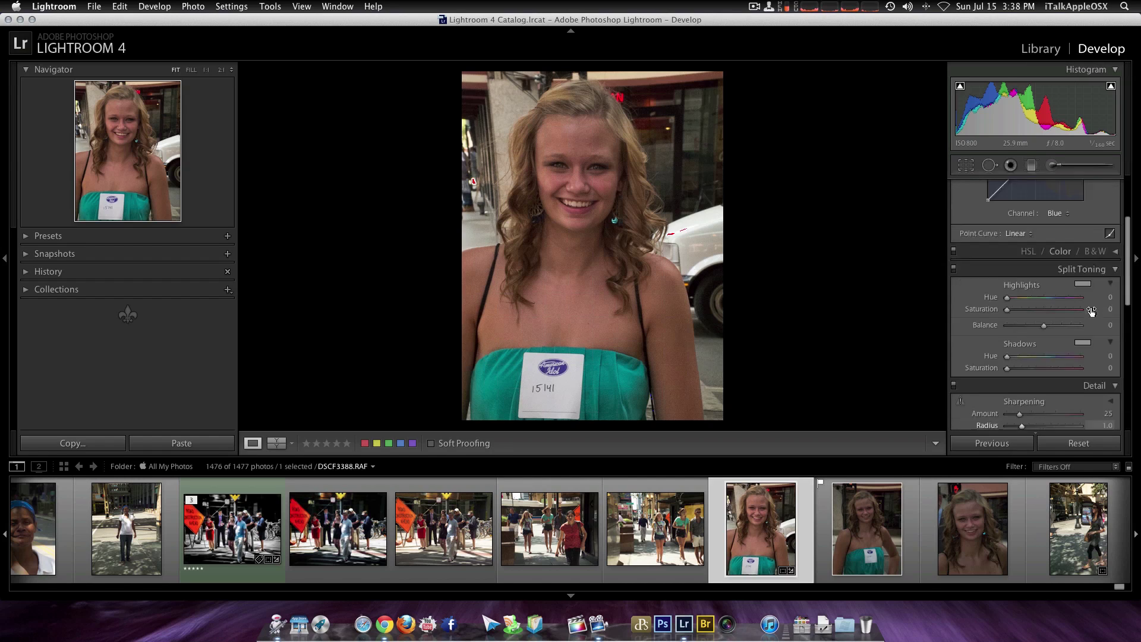
scroll(1087, 330, down, 3)
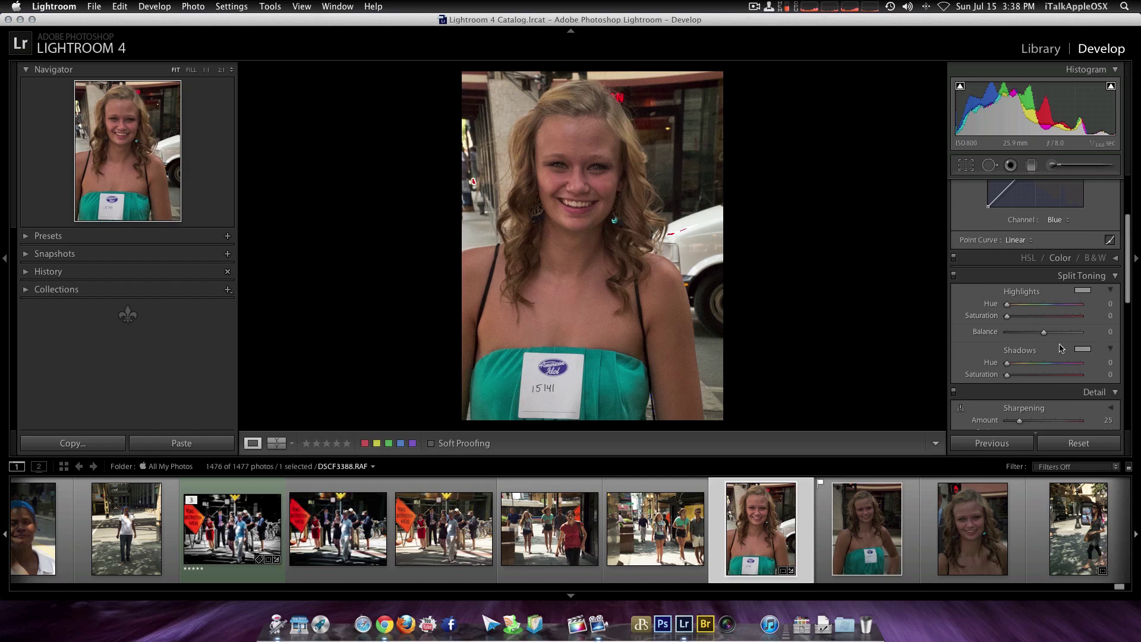
scroll(1078, 333, down, 5)
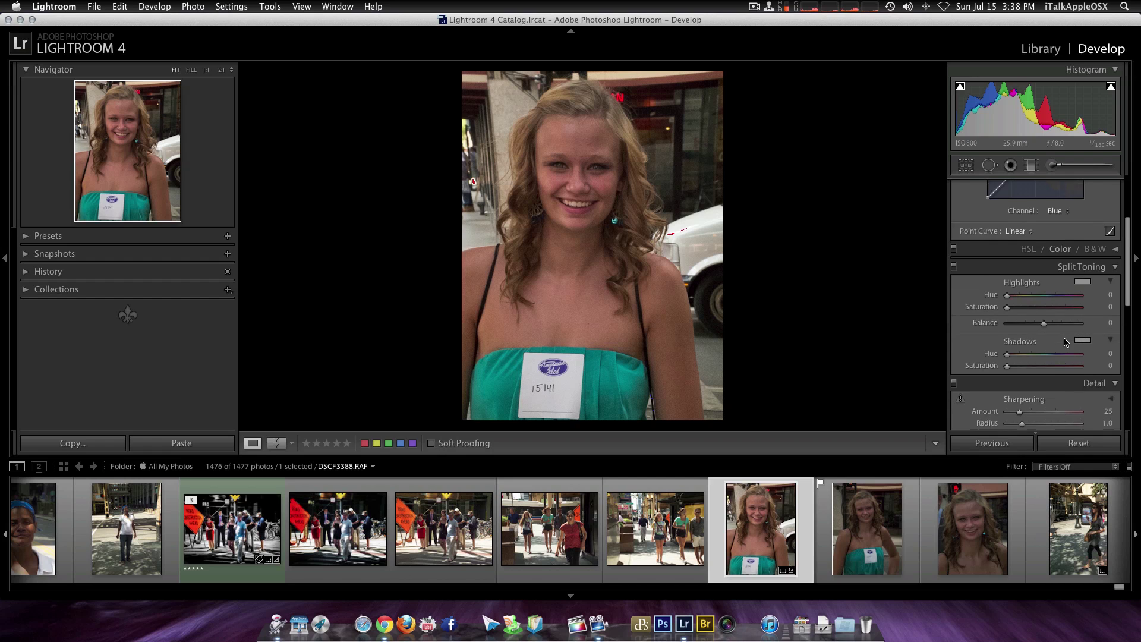
scroll(1068, 314, up, 8)
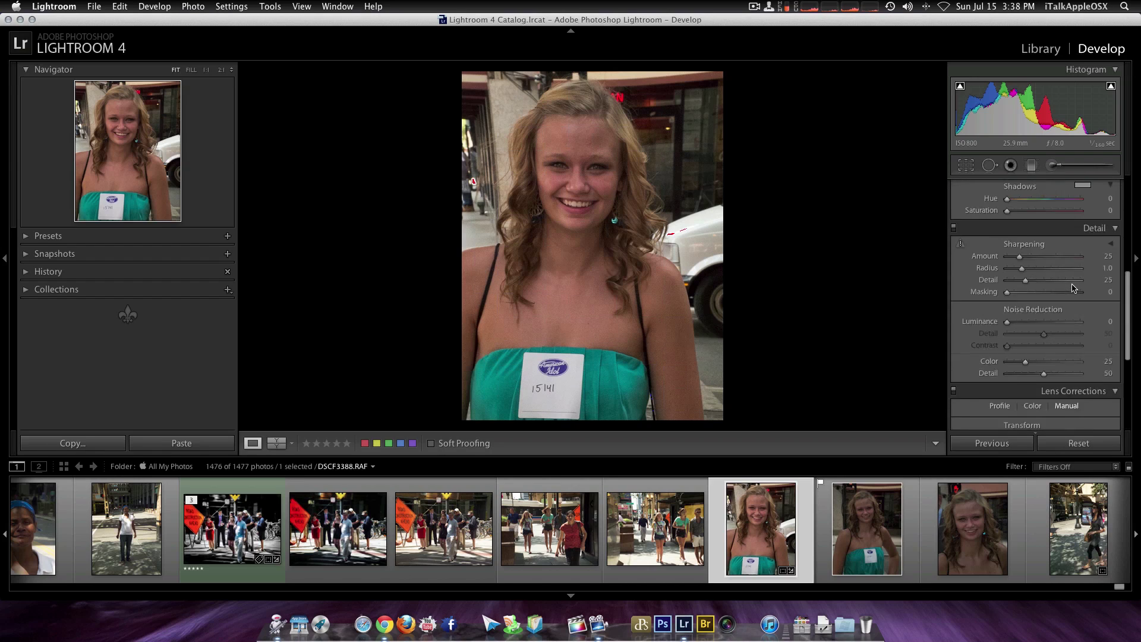
scroll(1072, 285, down, 8)
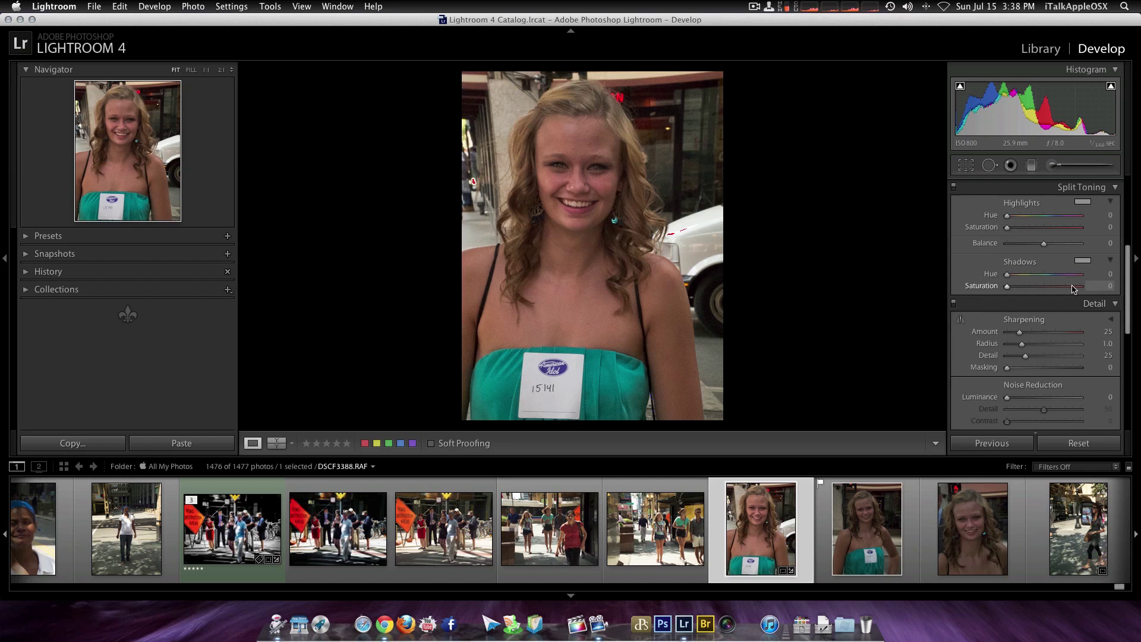
scroll(1075, 290, down, 3)
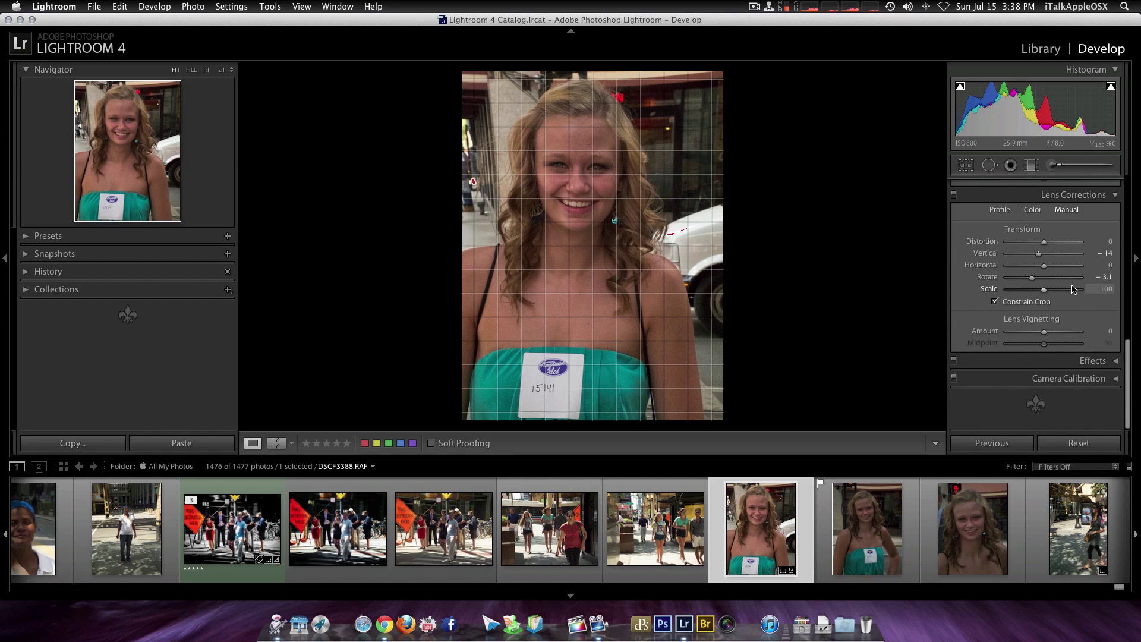
- Enable Solo Mode for the develop adjustment sections
right_click(996, 401)
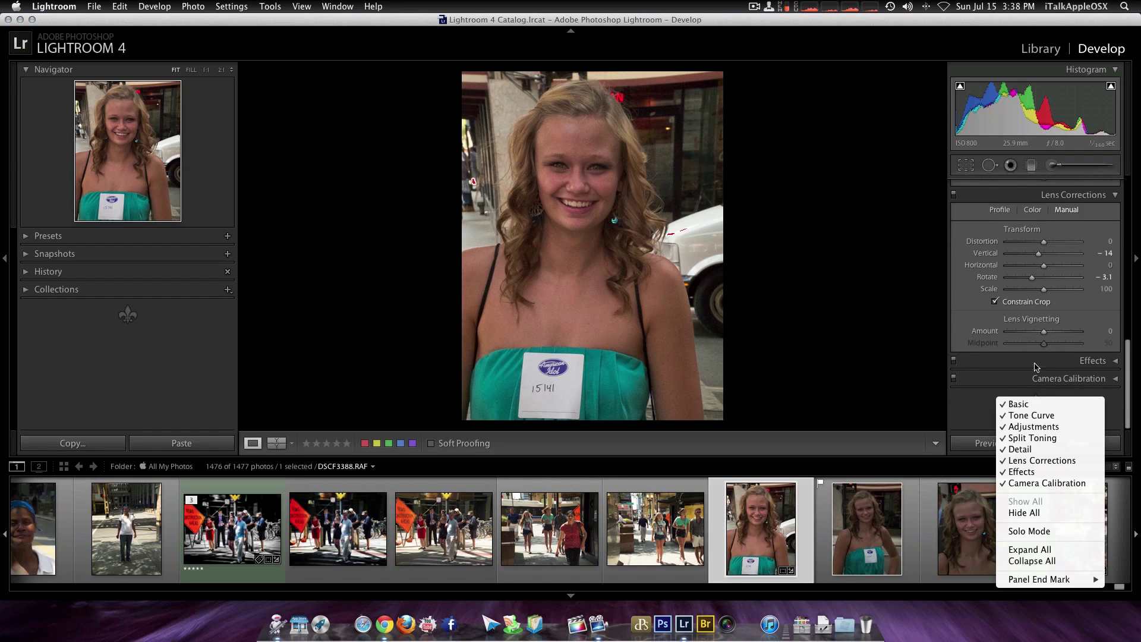
click(1026, 533)
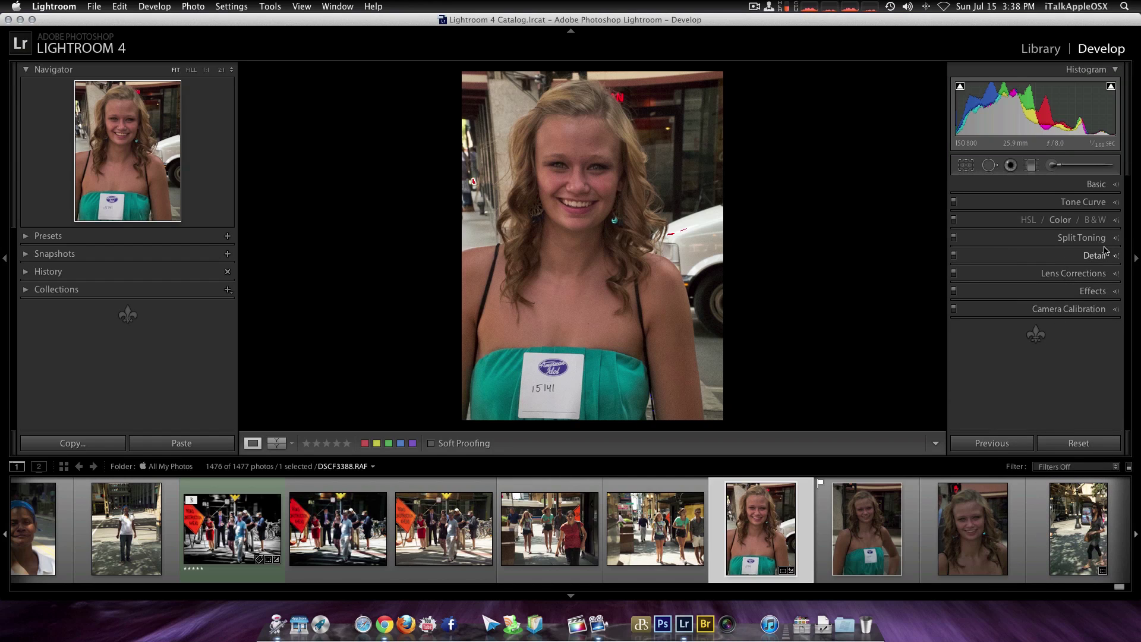
- Try out Solo Mode by expanding Split Toning, Detail, Tone Curve, Color and Effects in turn, and leave all sections collapsed
click(1116, 238)
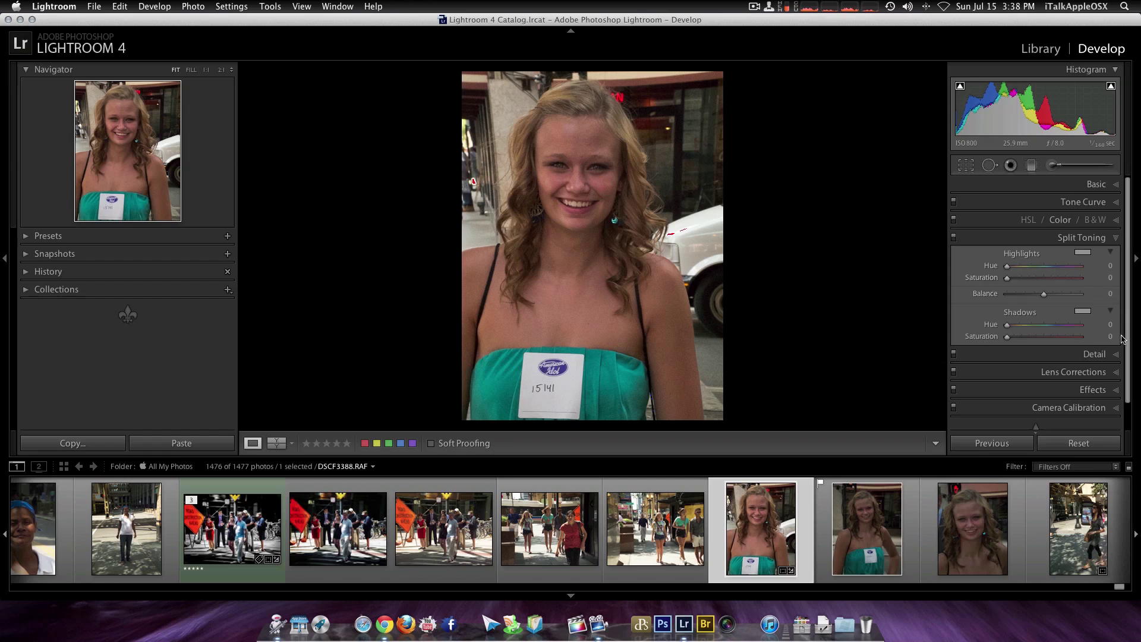
click(1116, 356)
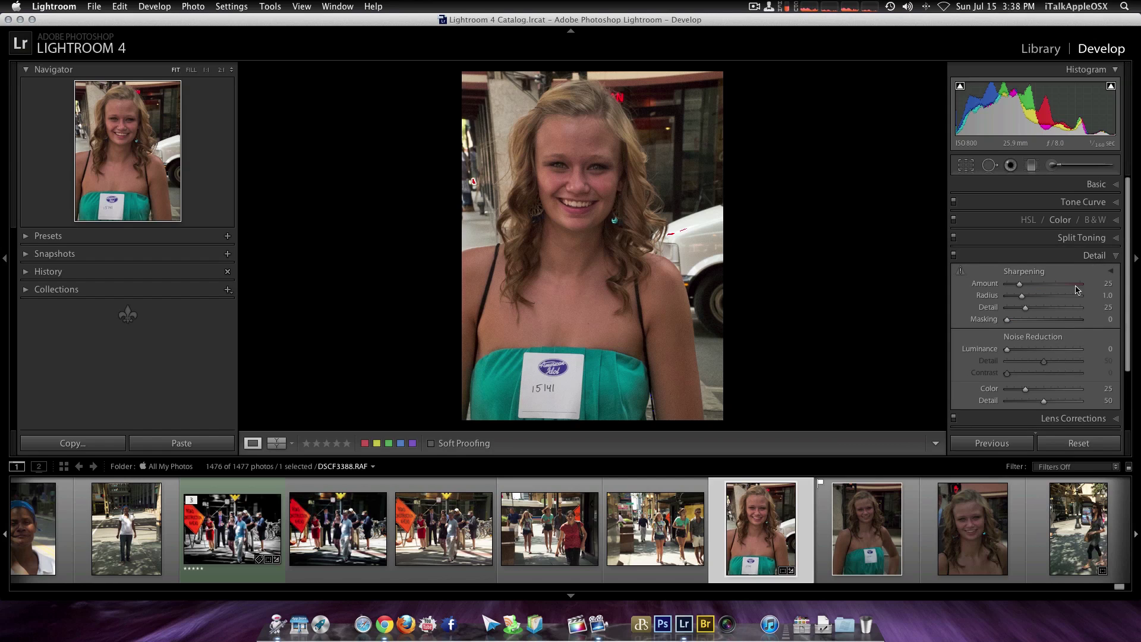
scroll(1079, 289, down, 3)
scroll(1079, 282, up, 3)
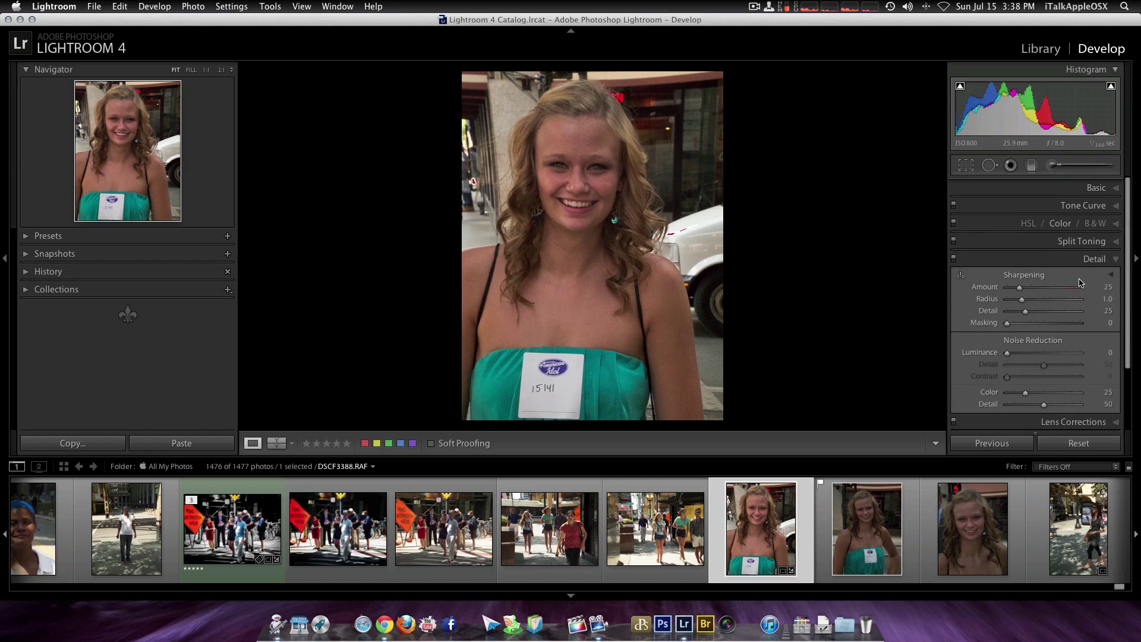
click(1109, 203)
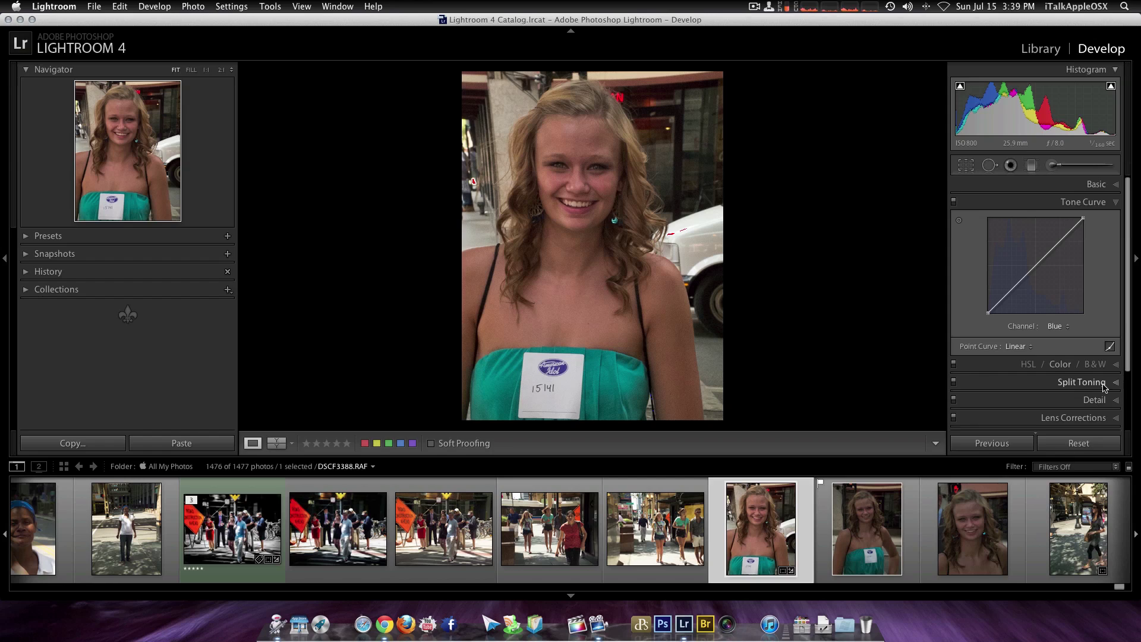
click(1116, 365)
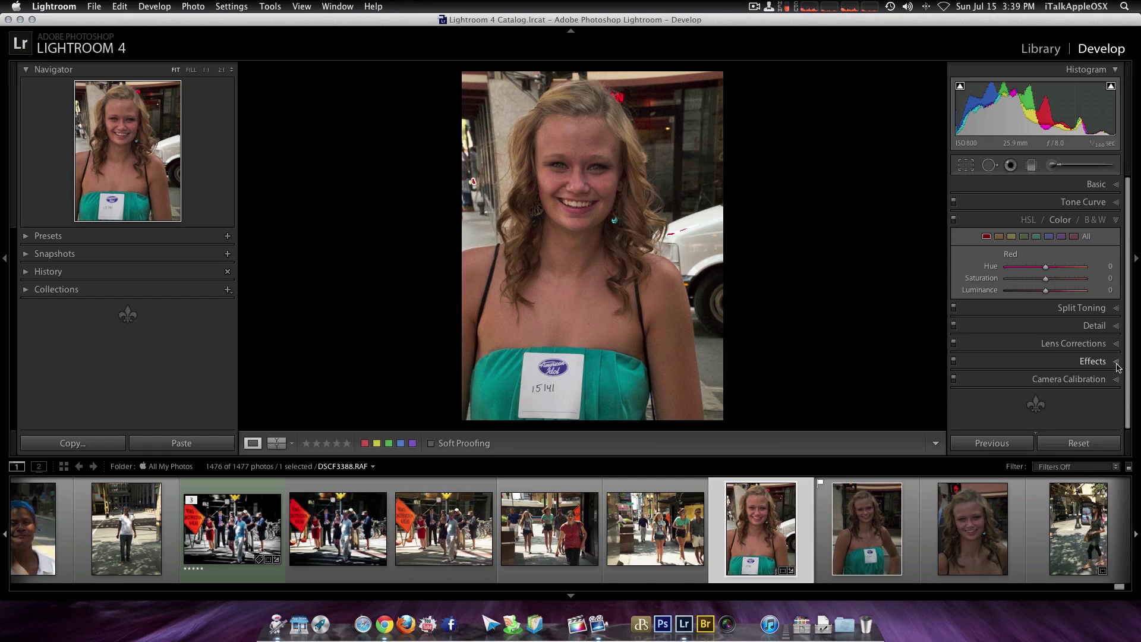
click(1117, 364)
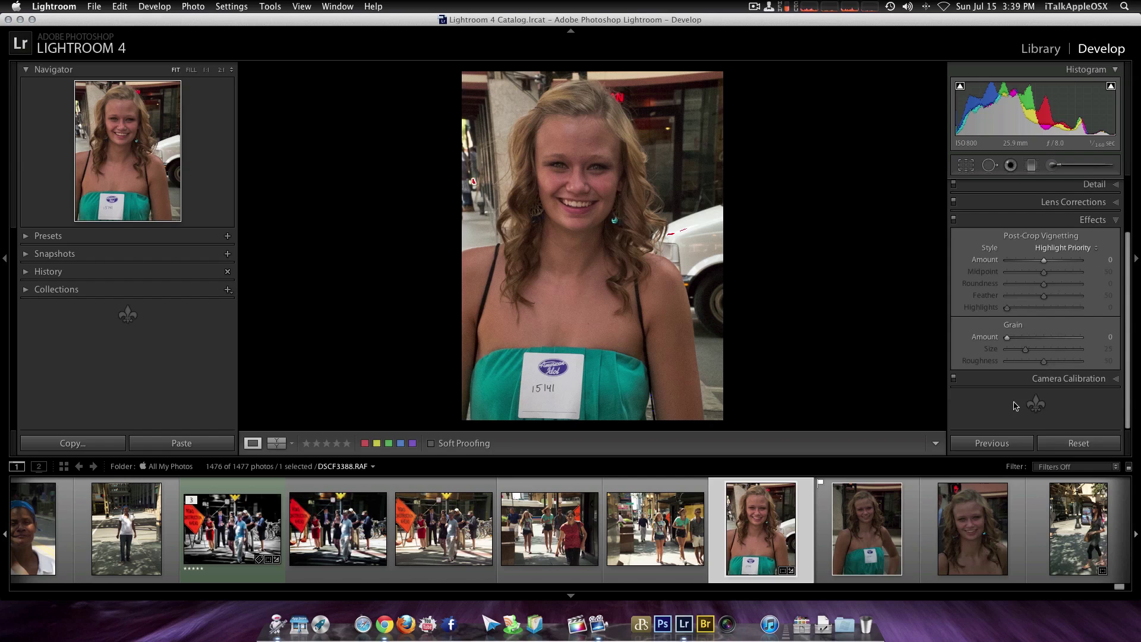
right_click(991, 416)
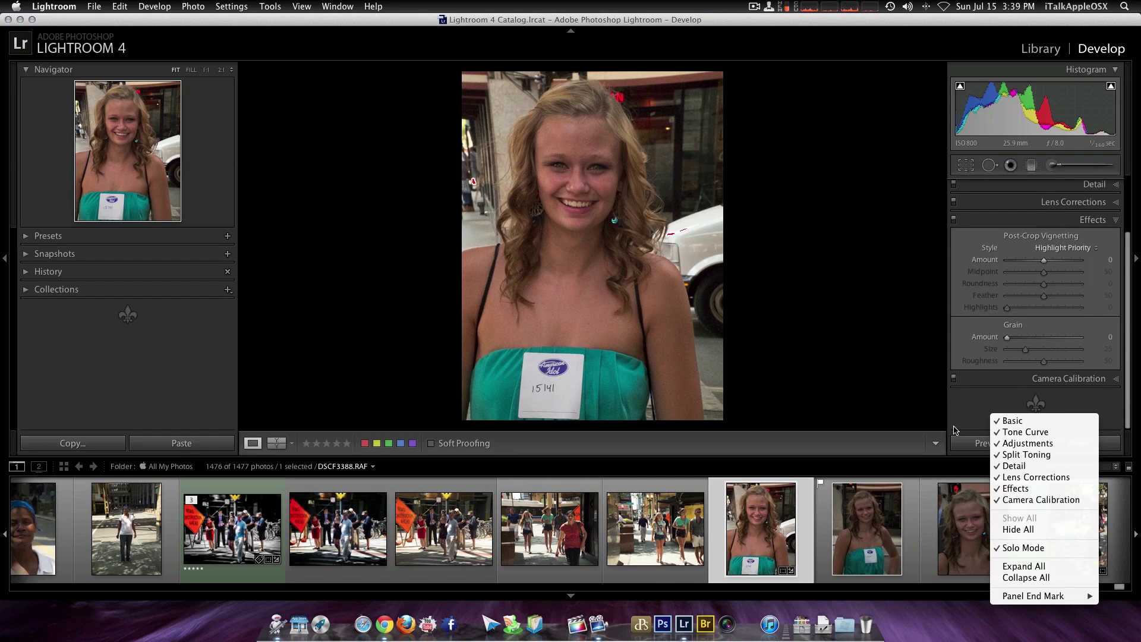
click(970, 413)
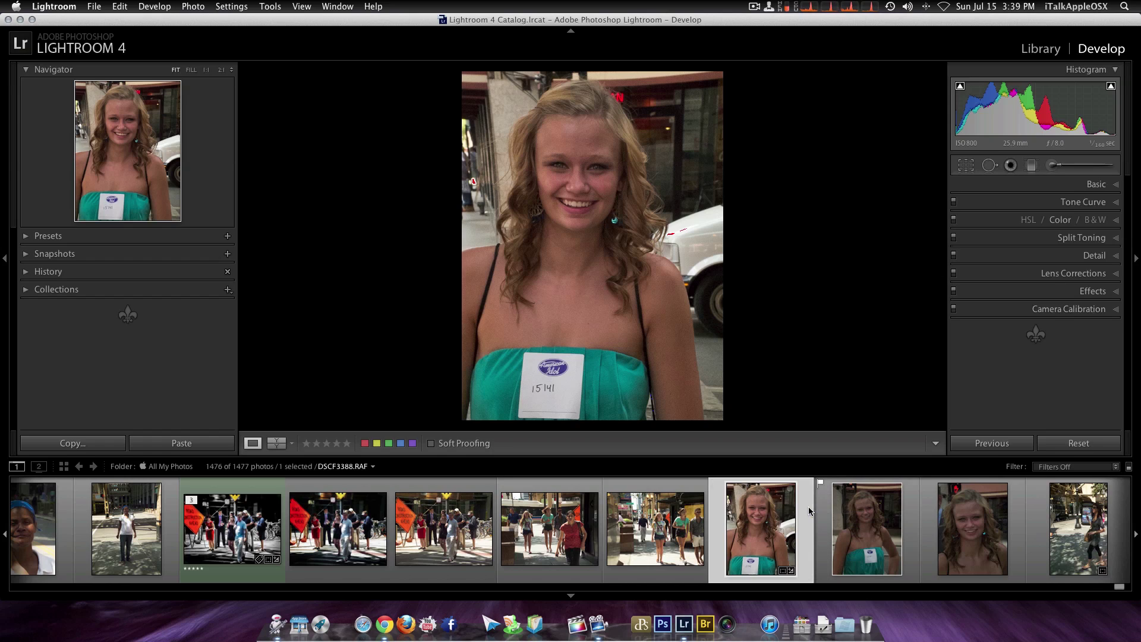
- Set Vibrance to +32 and Clarity to −34 on DSCF3388 in the Basic adjustments, and collapse that section
click(1116, 185)
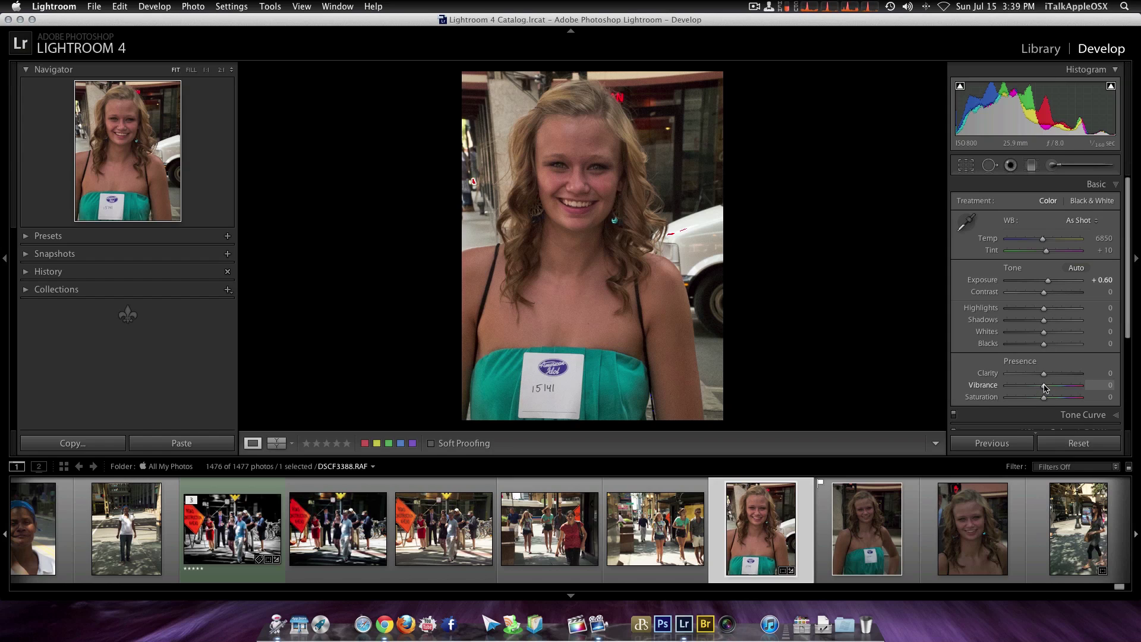
drag(1045, 388, 1058, 386)
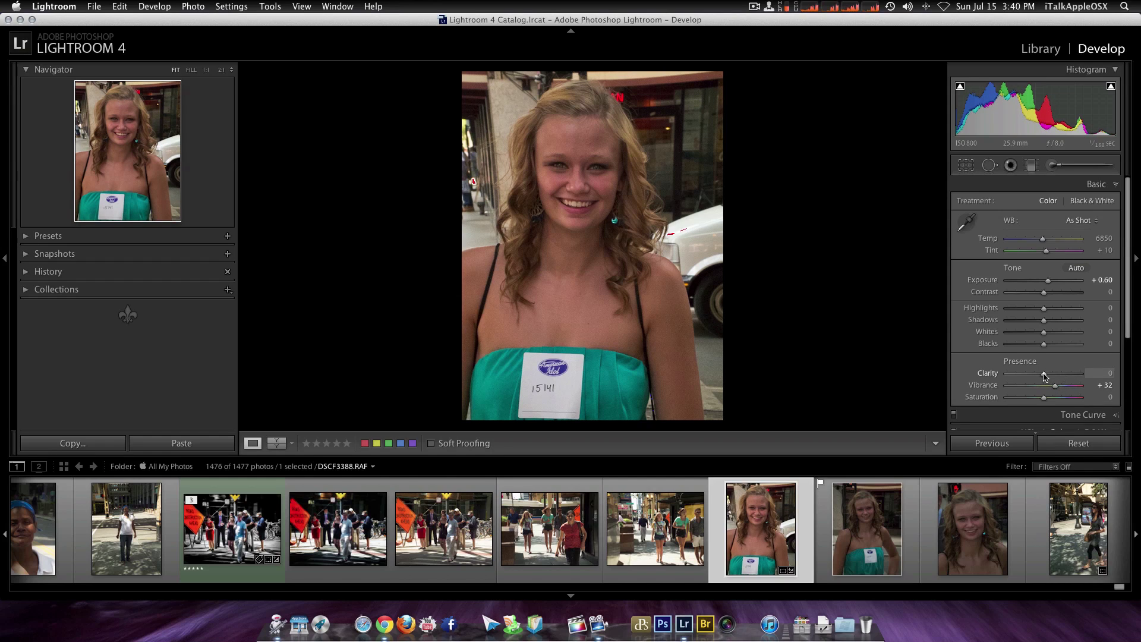
drag(1044, 376, 1032, 376)
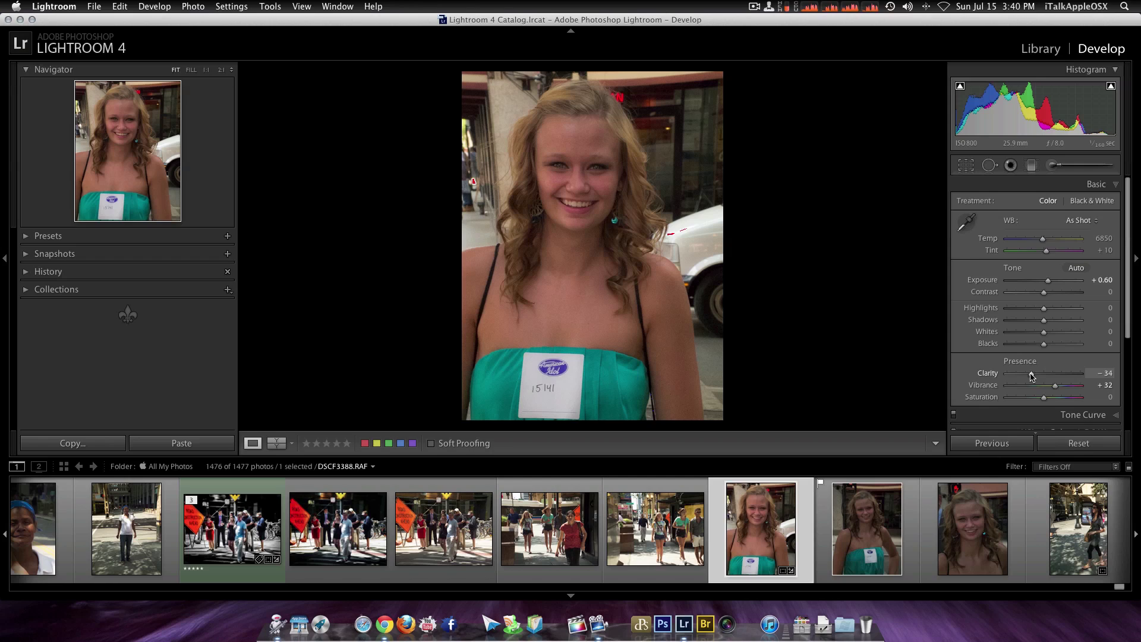
click(1117, 185)
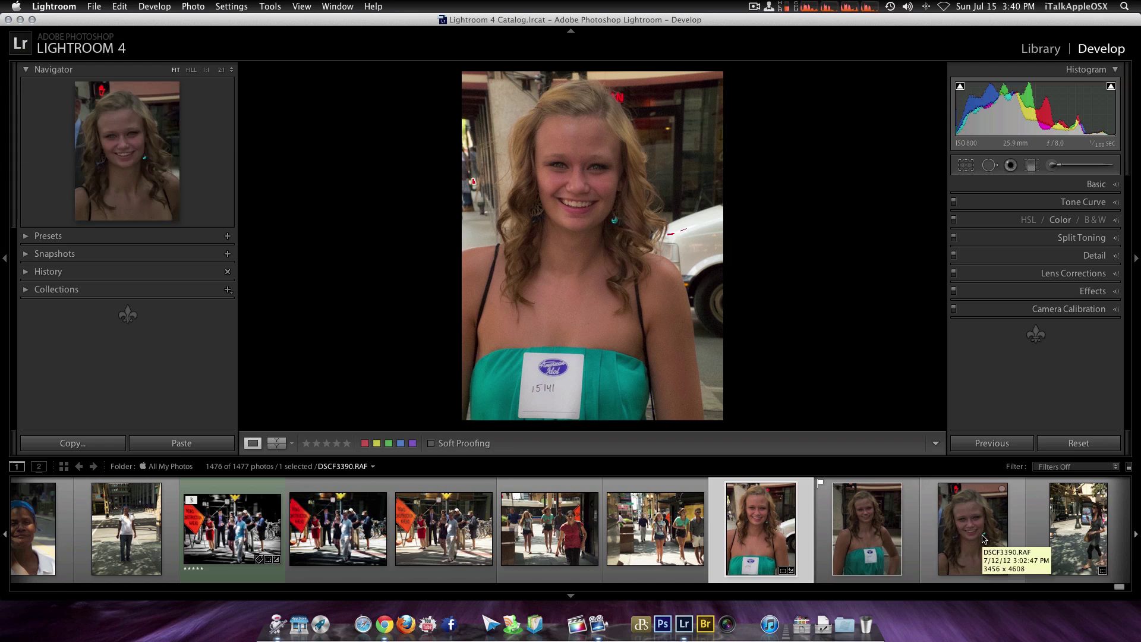
- Synchronize the develop settings of DSCF3388 to the neighbouring portraits DSCF3389 and DSCF3390, excluding local adjustments, spot removal and crop
click(868, 525)
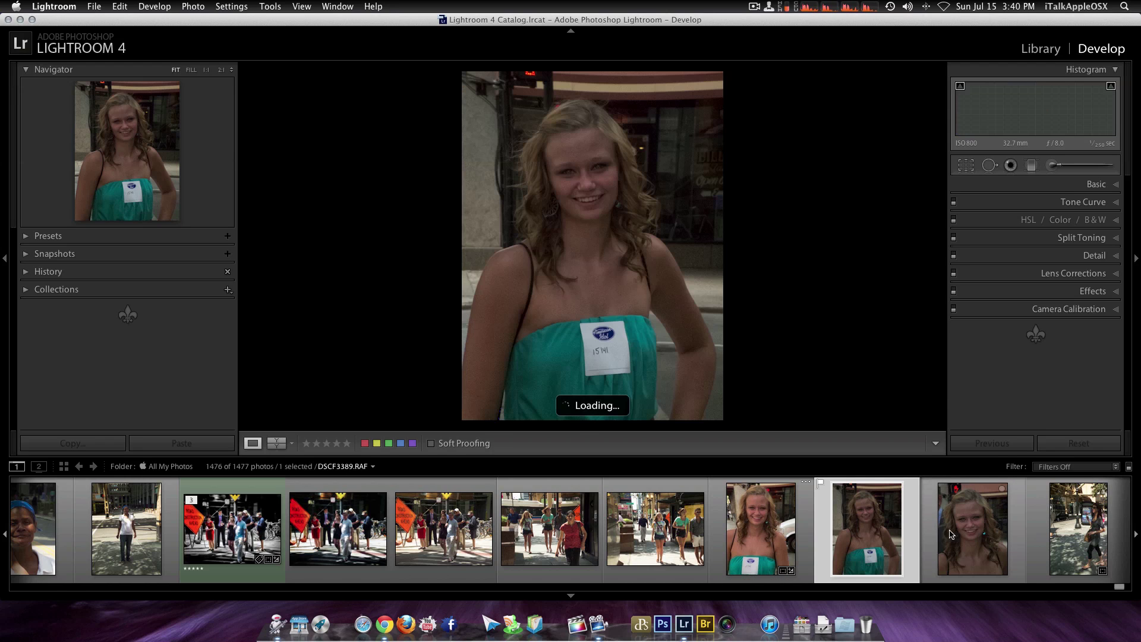
click(774, 525)
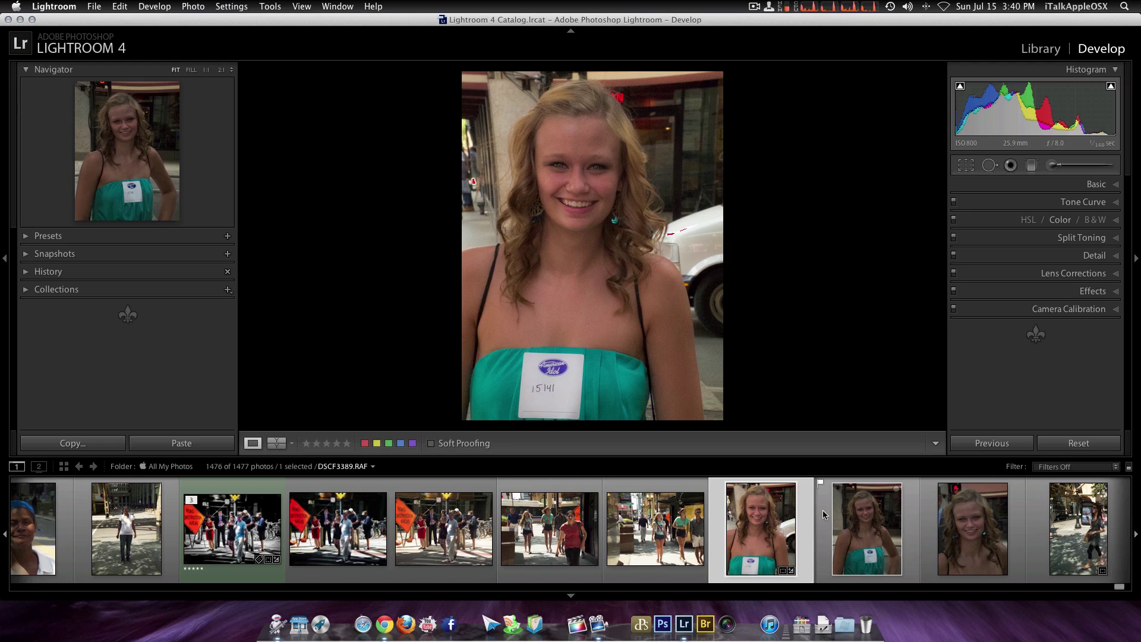
super+click(855, 525)
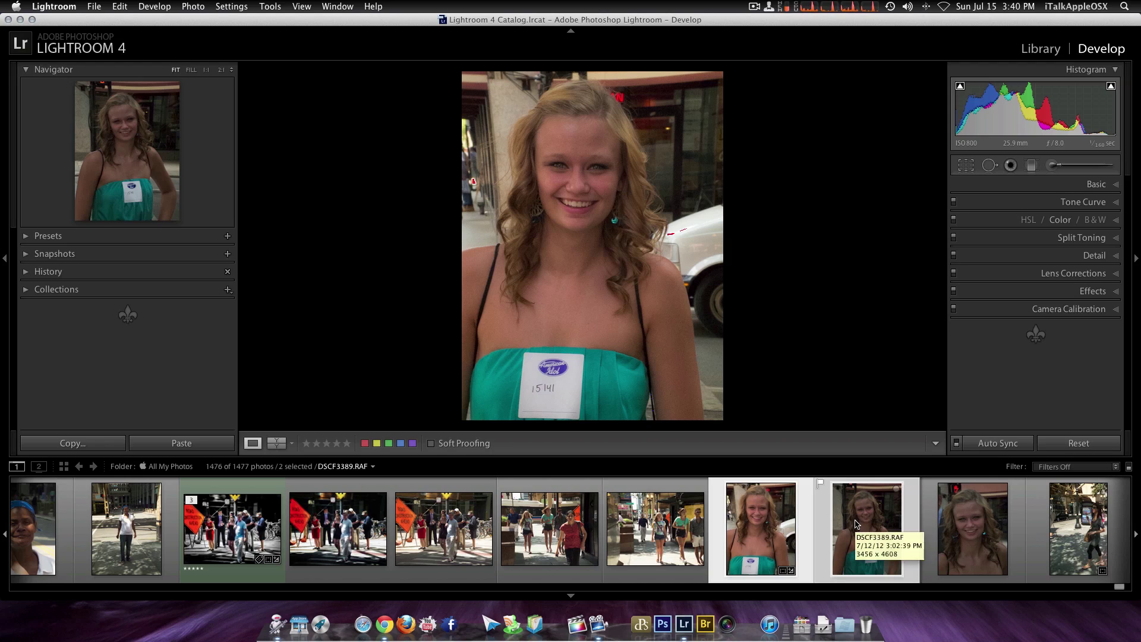
super+click(973, 532)
click(799, 521)
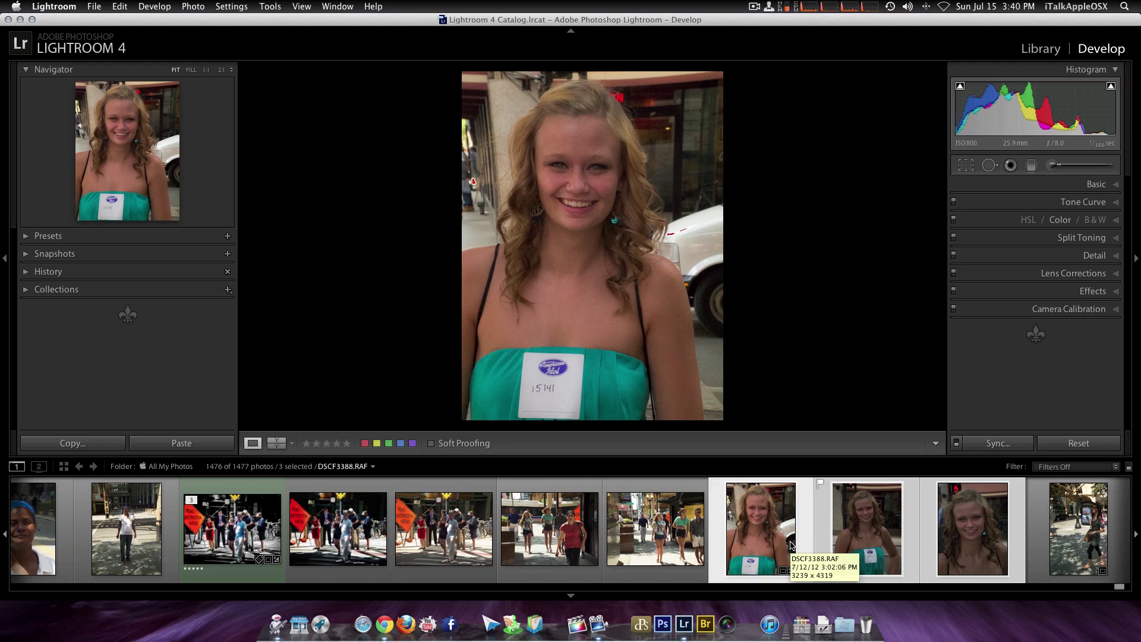
click(990, 444)
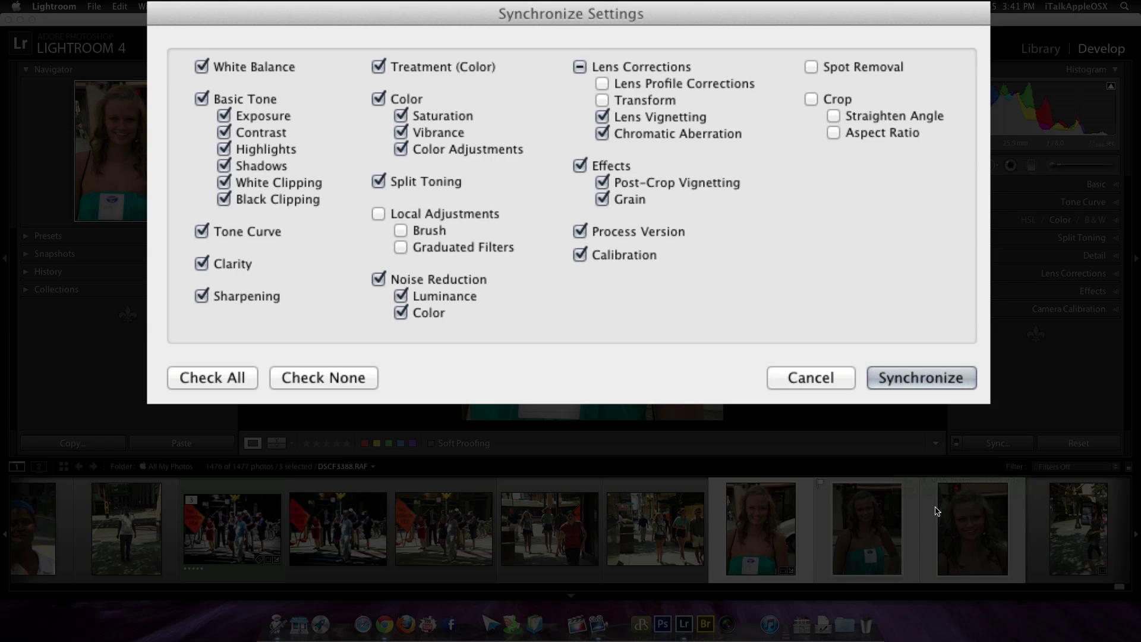
click(921, 377)
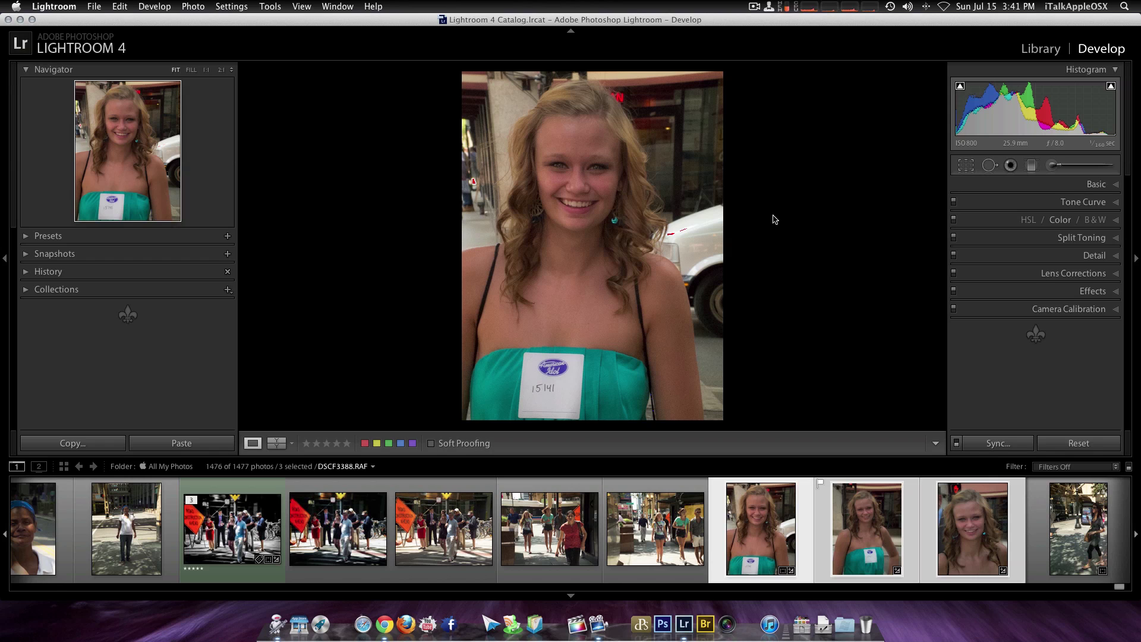
- Deselect the group and view DSCF3388, DSCF3389 and DSCF3390 one by one to compare the synchronized adjustments across the portraits
click(1073, 505)
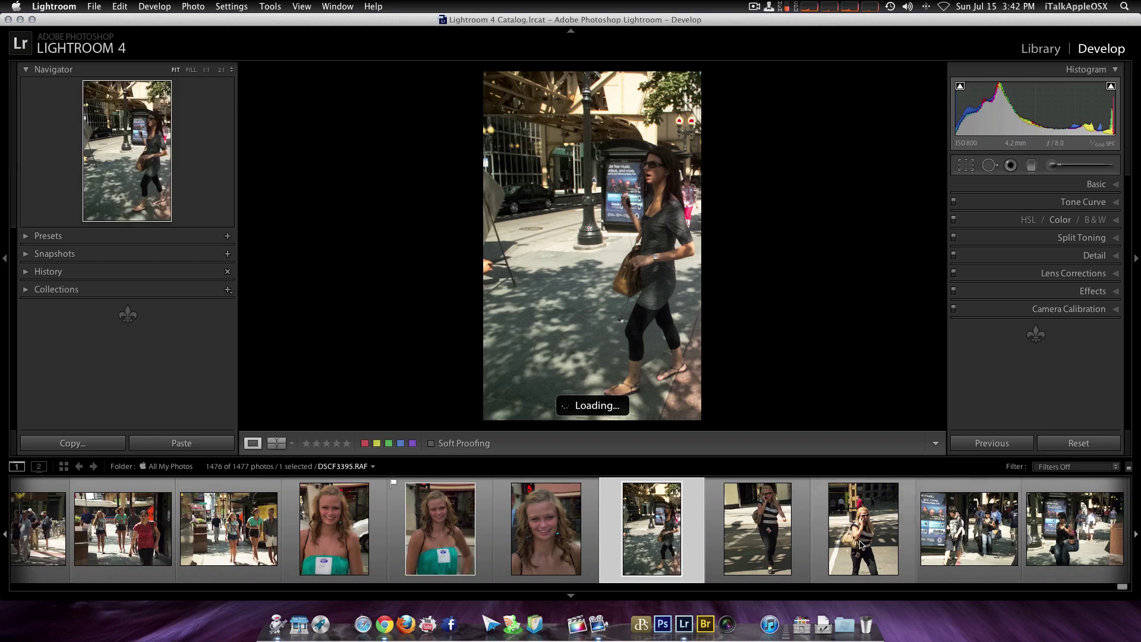
scroll(861, 543, up, 3)
click(569, 522)
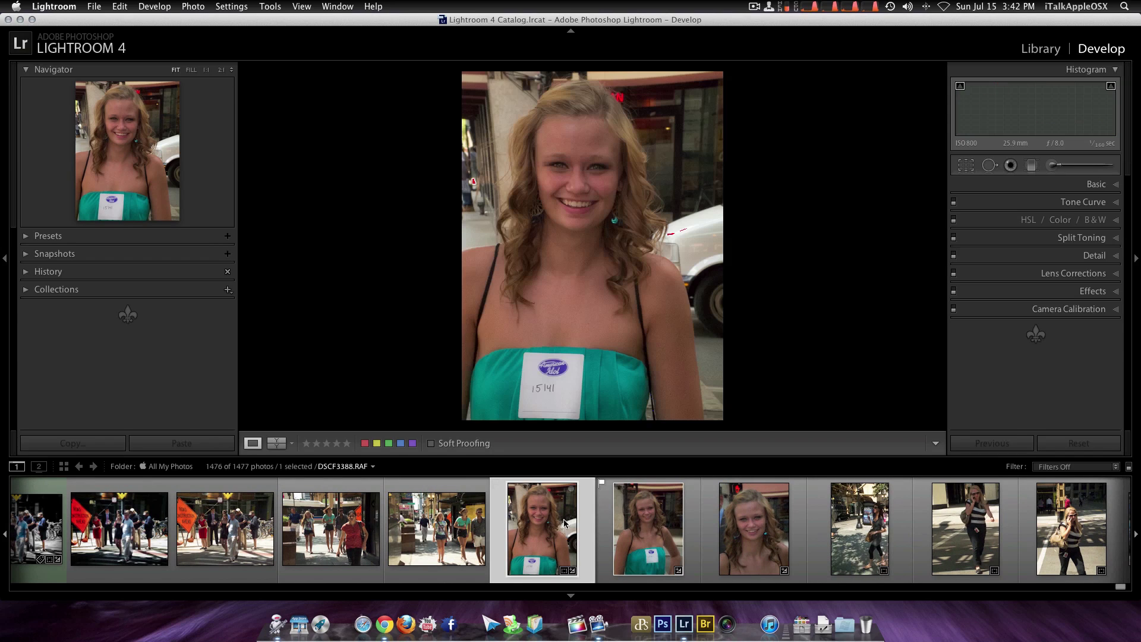
click(648, 531)
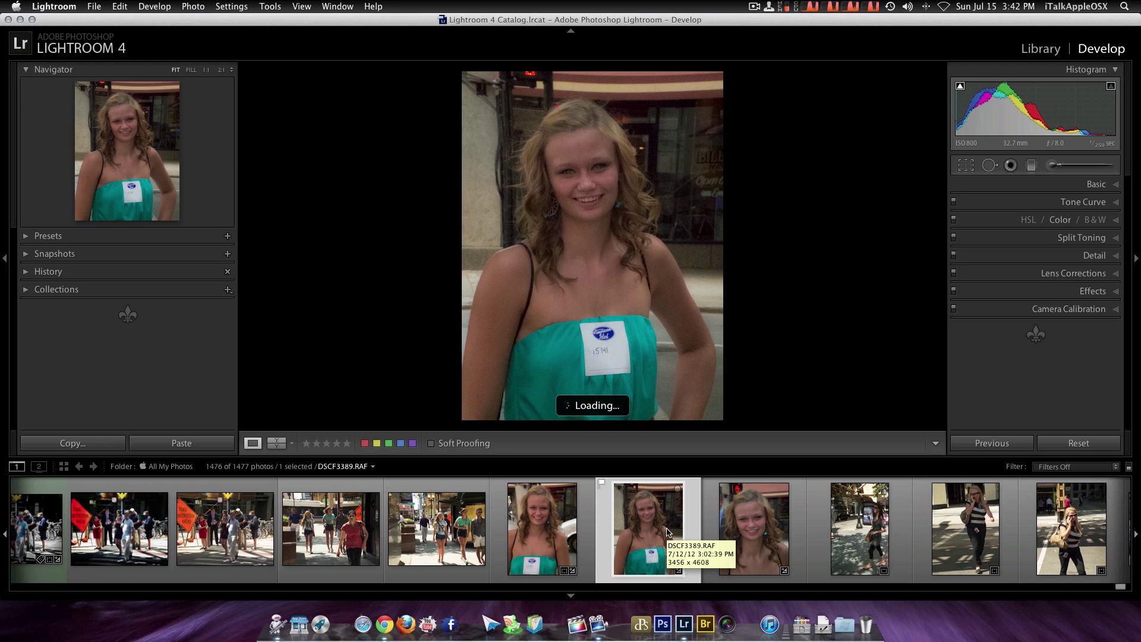
click(735, 526)
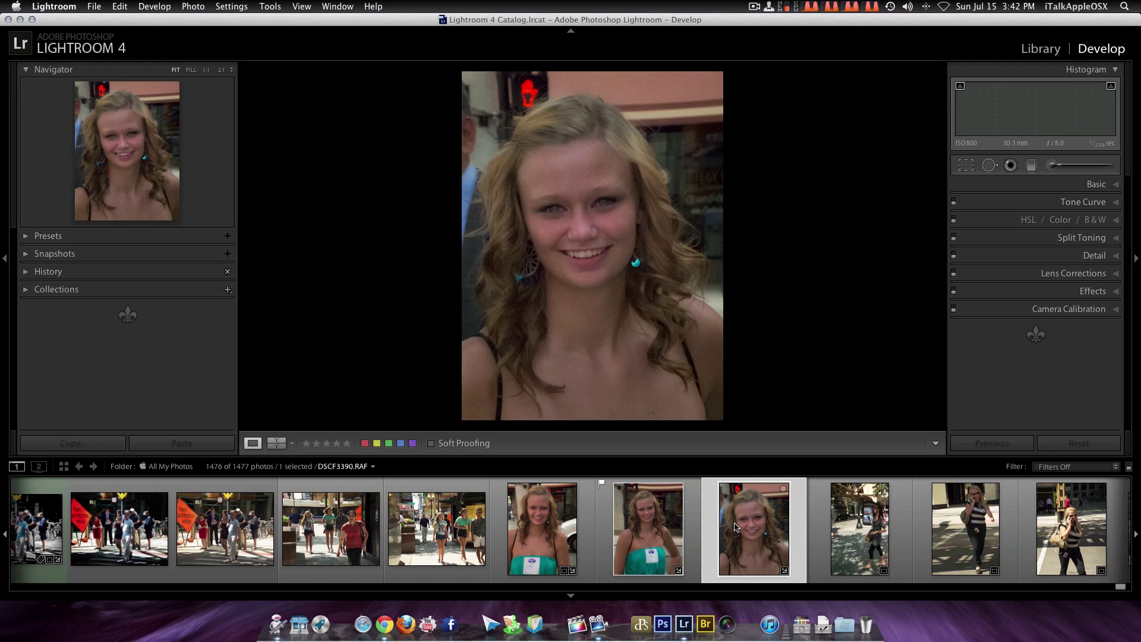
click(630, 516)
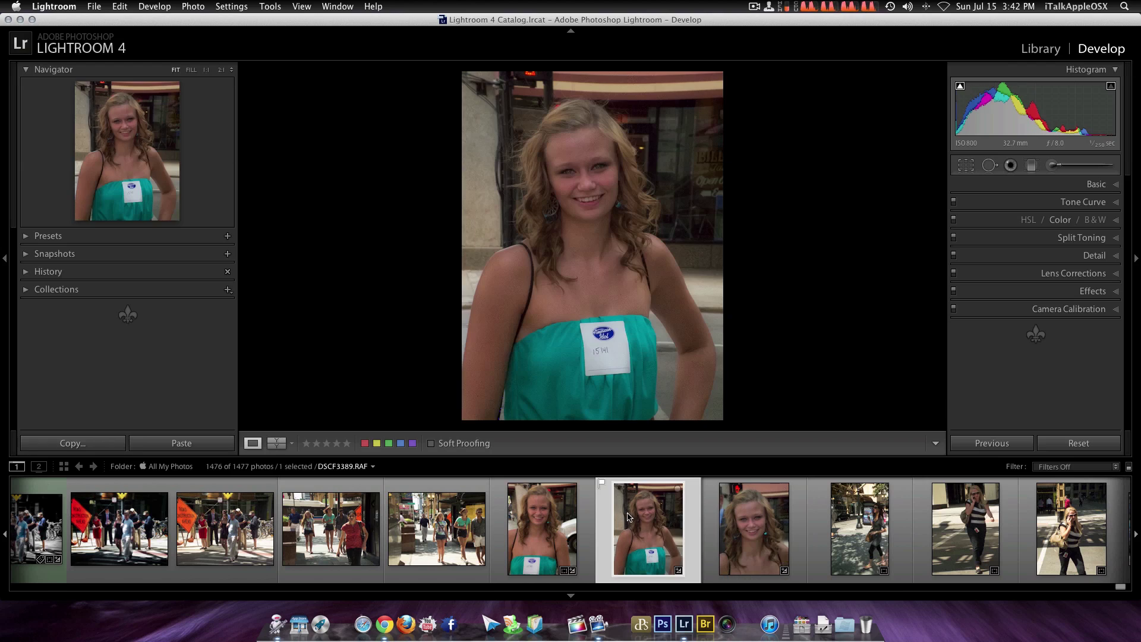
click(557, 518)
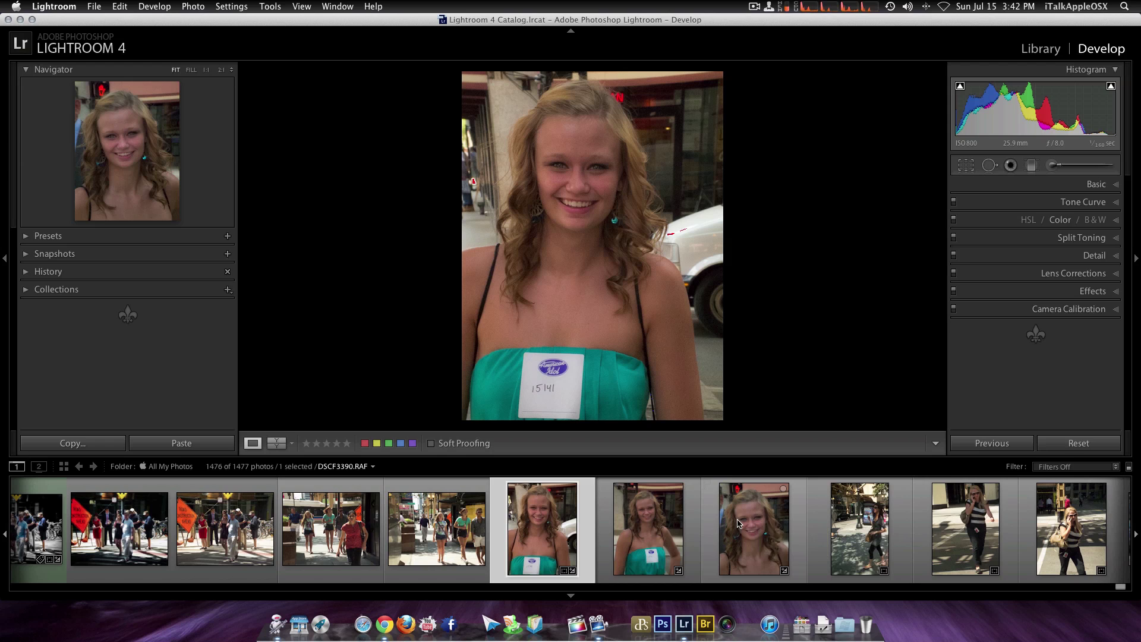
scroll(738, 523, left, 10)
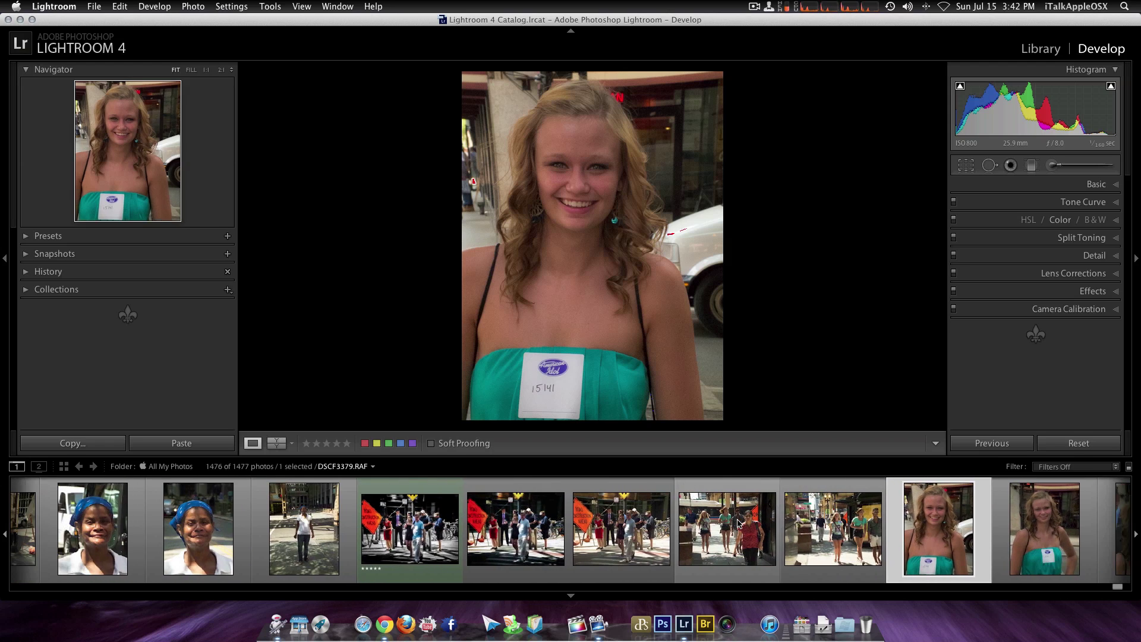
scroll(738, 523, right, 5)
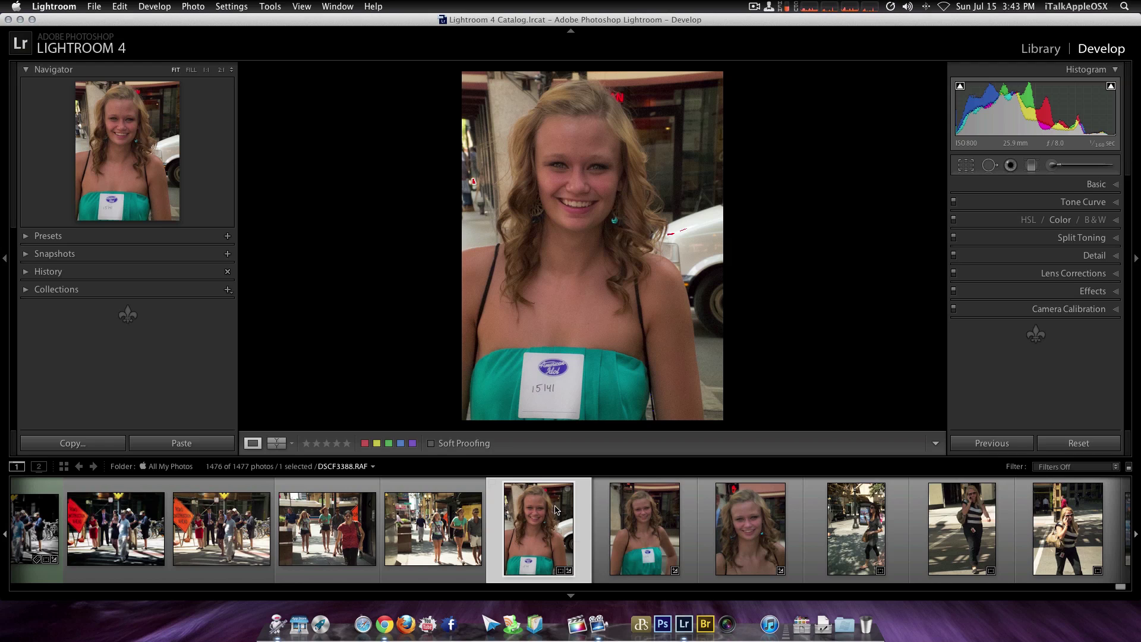
click(660, 526)
click(762, 527)
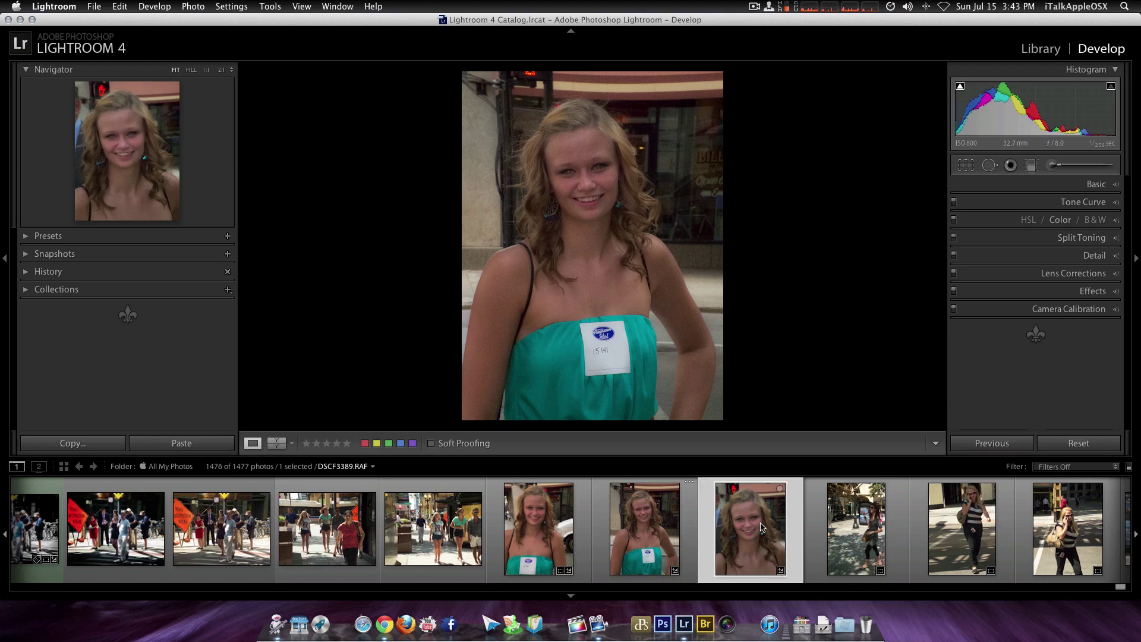
click(640, 528)
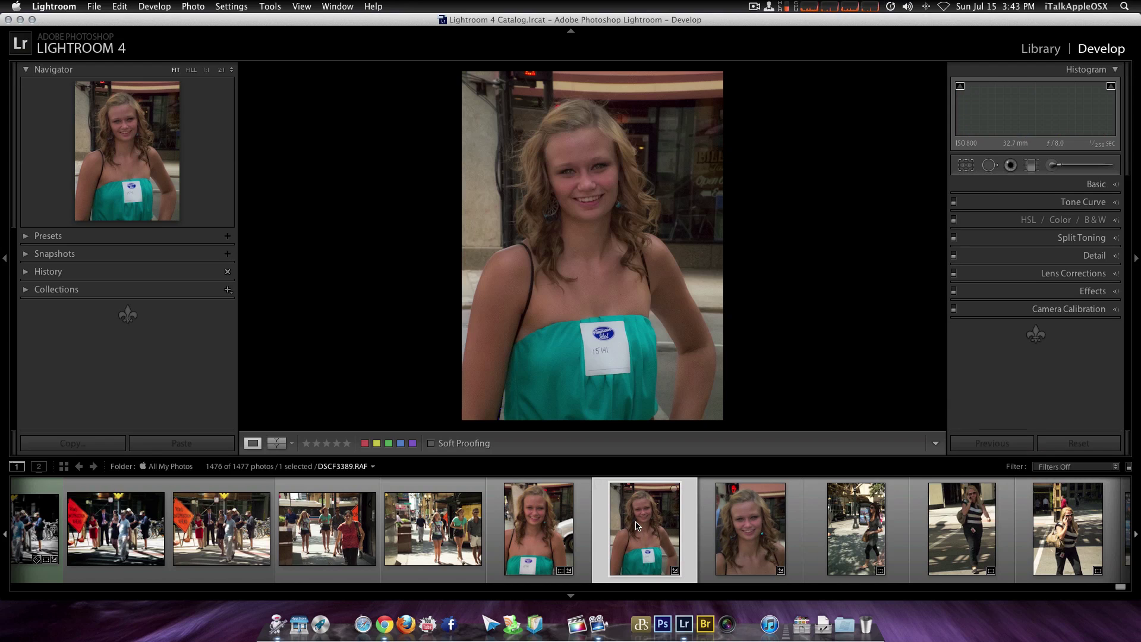